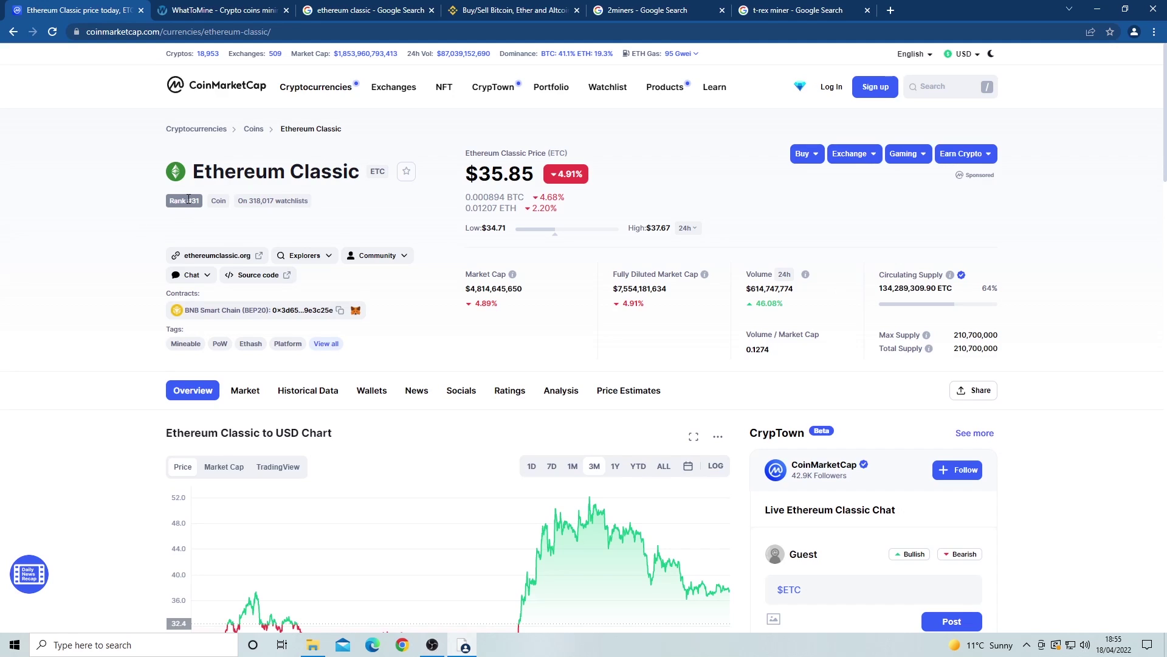
# Step: Scroll the Ethereum Classic price page, then switch to WhatToMine's GPU coin profitability table
pyautogui.scroll(-2, 128, 272)
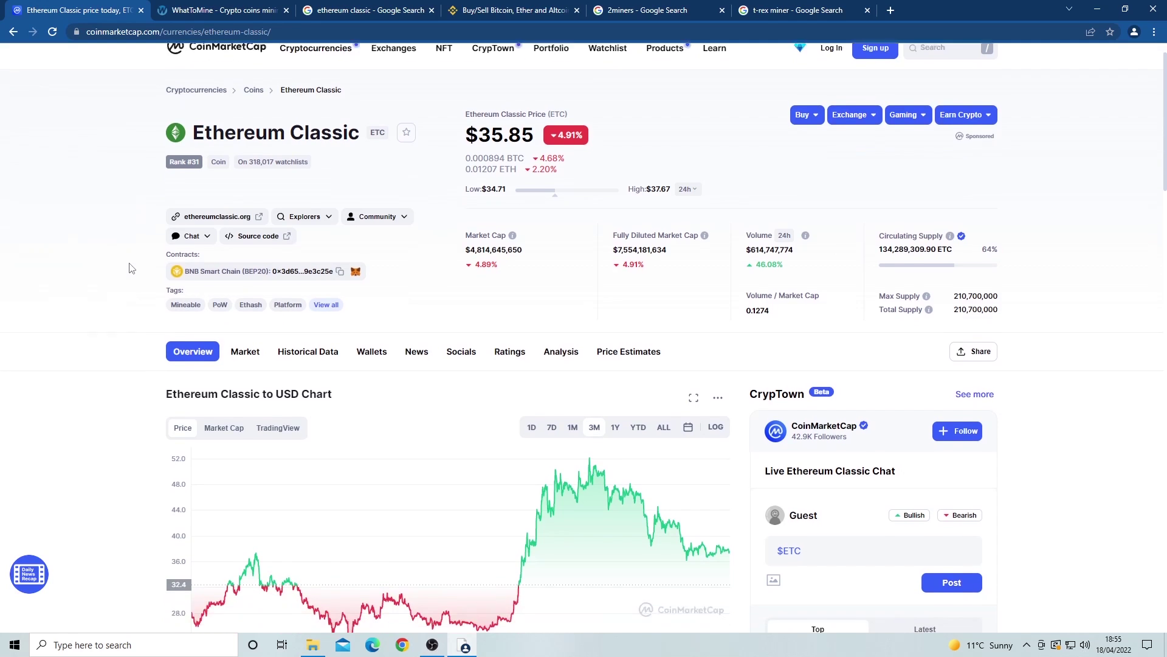
pyautogui.scroll(-1, 129, 268)
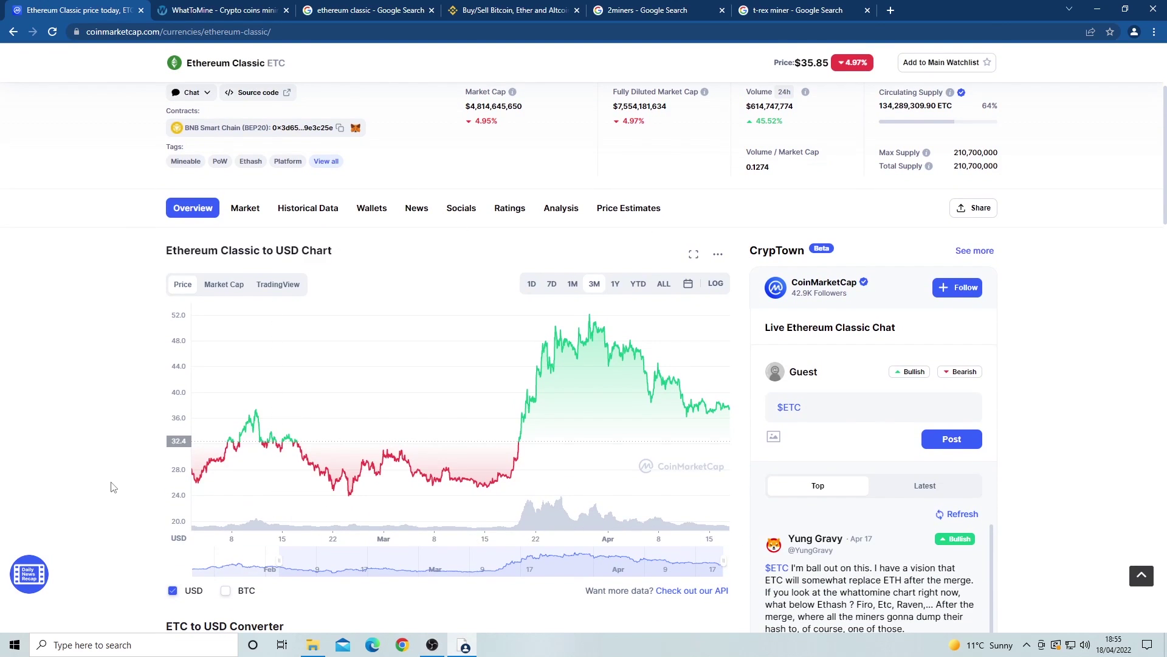
pyautogui.scroll(3, 112, 486)
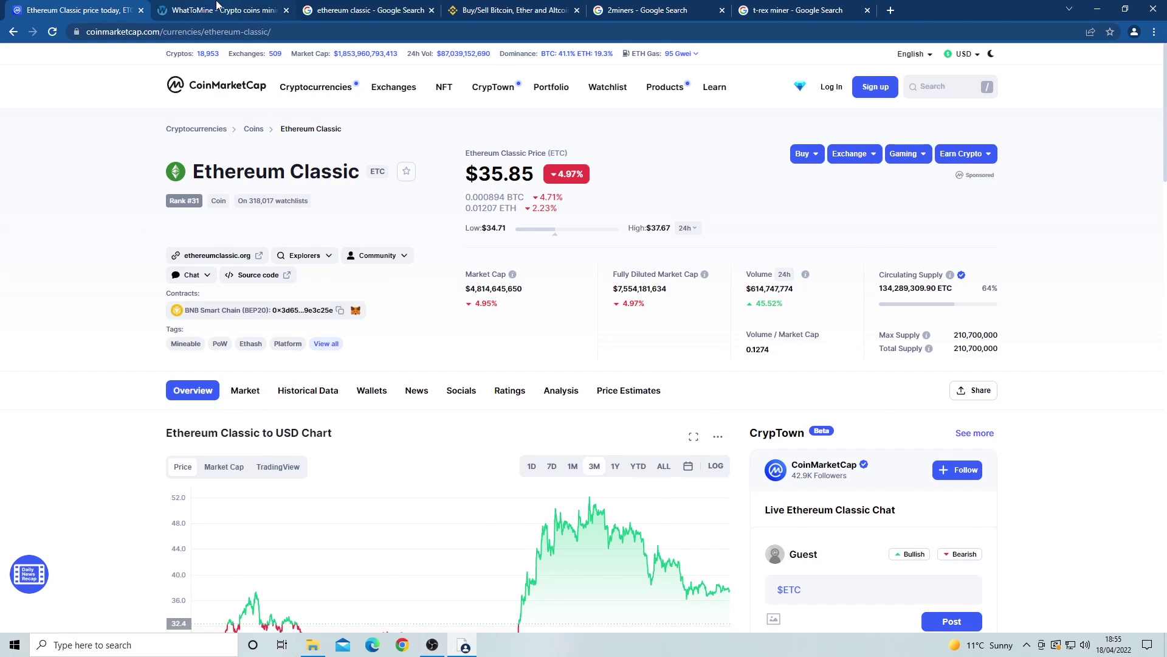
pyautogui.click(217, 7)
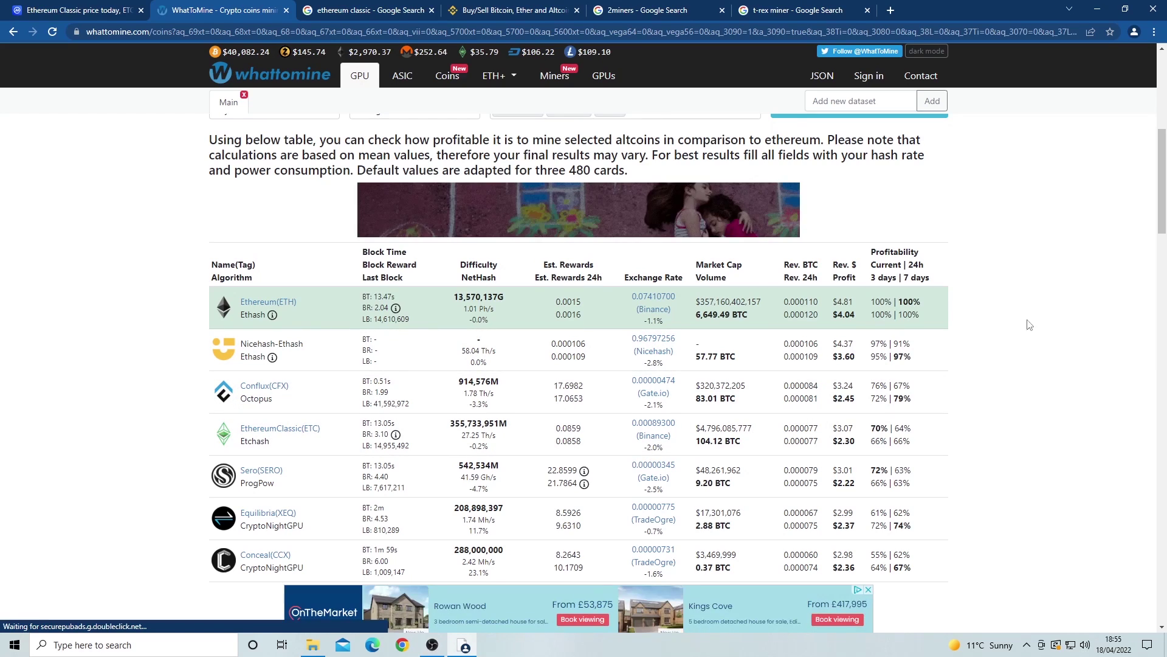
# Step: Browse ethereumclassic.org from the 'ethereum classic' search results, then switch to the Binance tab
pyautogui.click(358, 9)
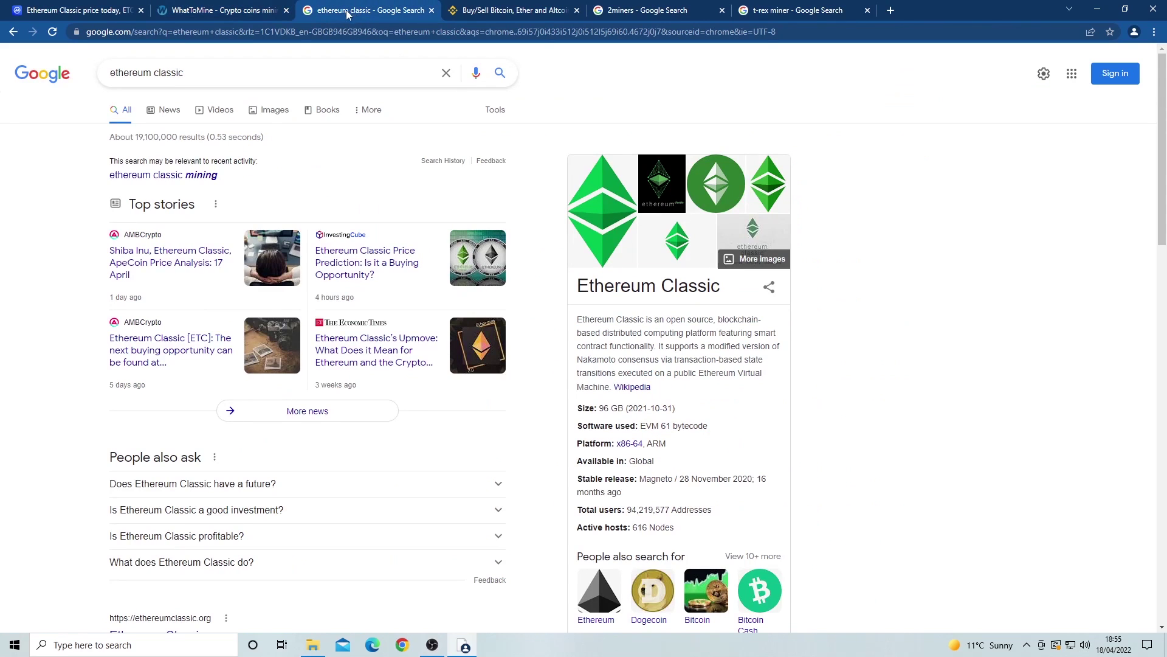
pyautogui.scroll(-4, 209, 421)
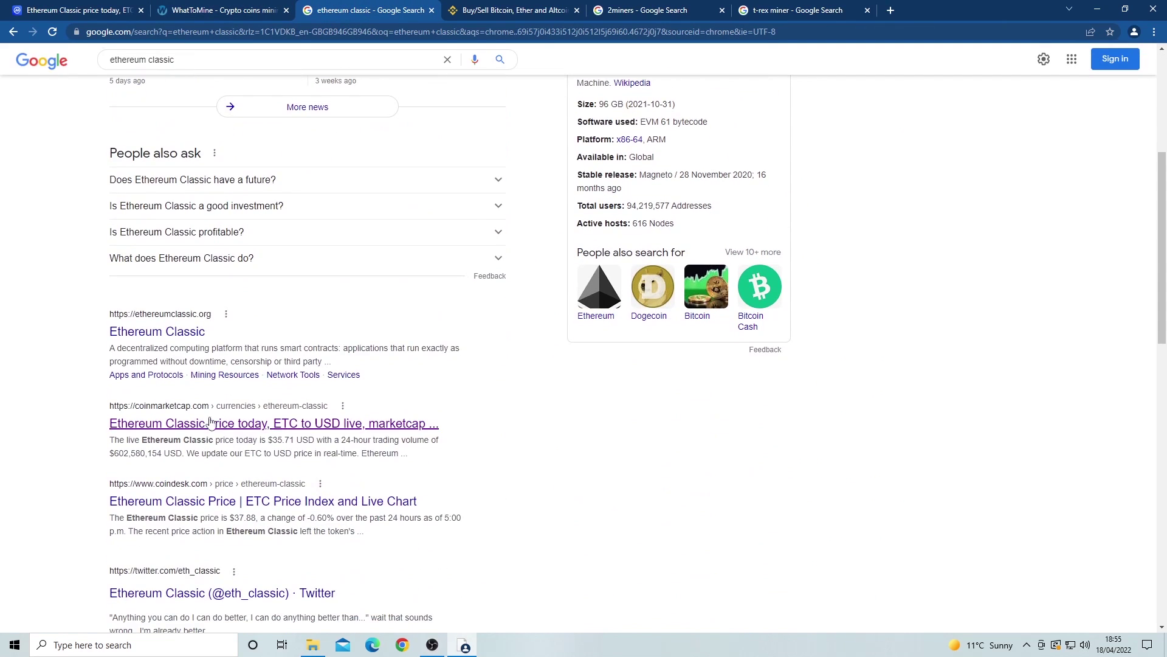
pyautogui.click(189, 332)
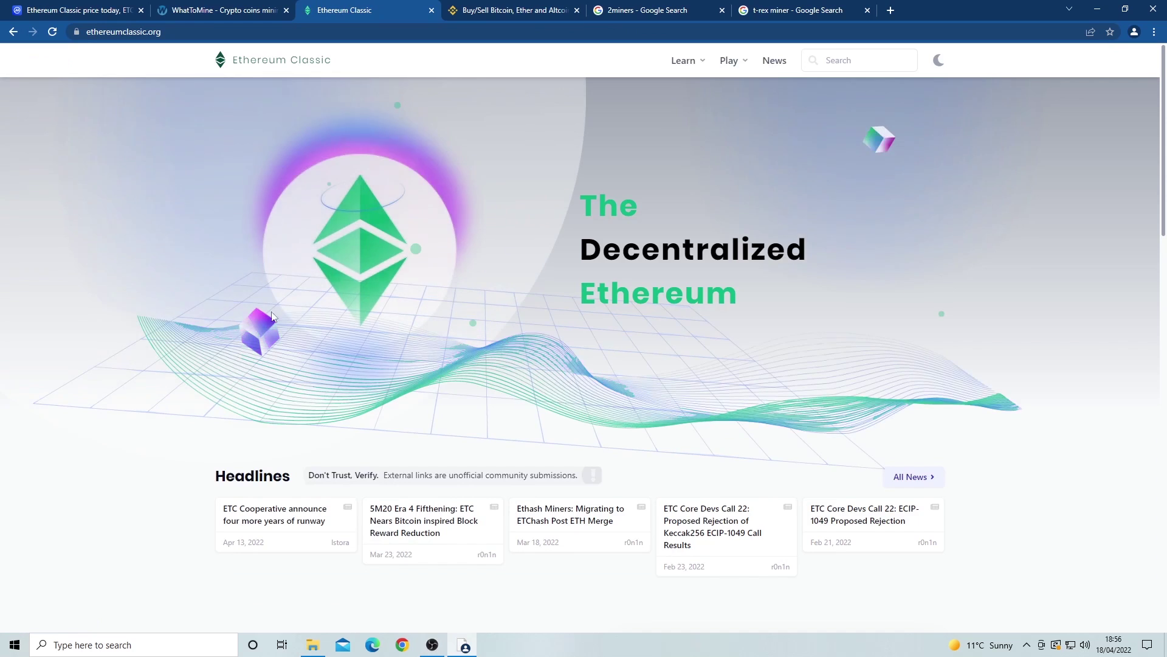
pyautogui.scroll(-11, 611, 291)
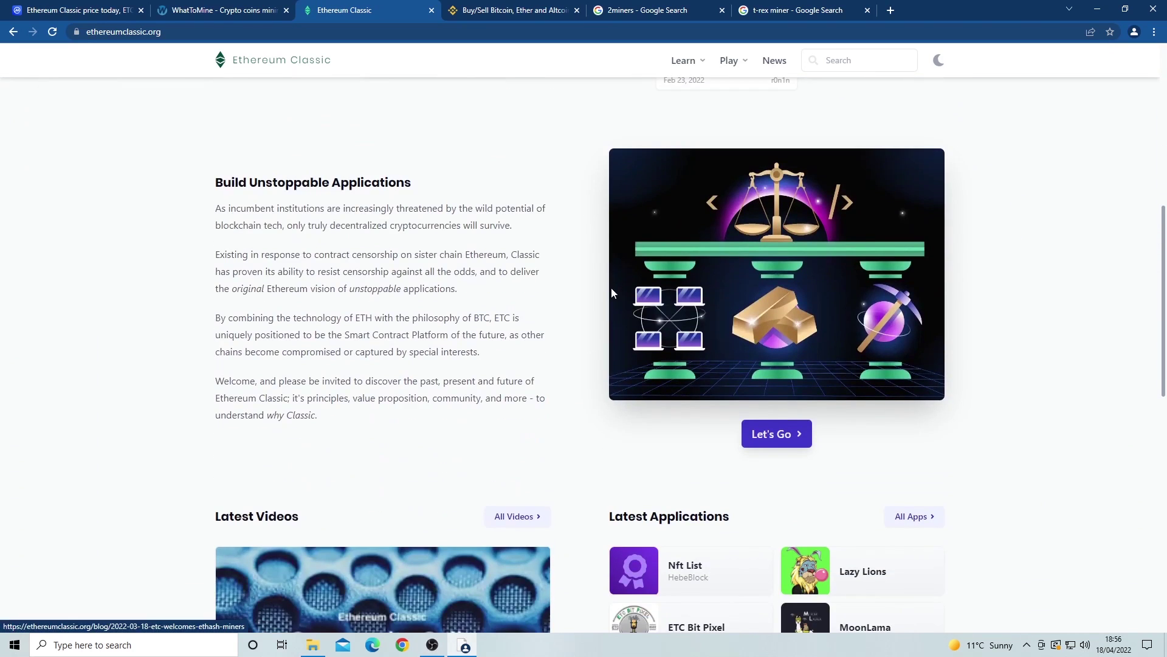
pyautogui.scroll(-4, 595, 288)
pyautogui.scroll(6, 595, 288)
pyautogui.scroll(10, 595, 287)
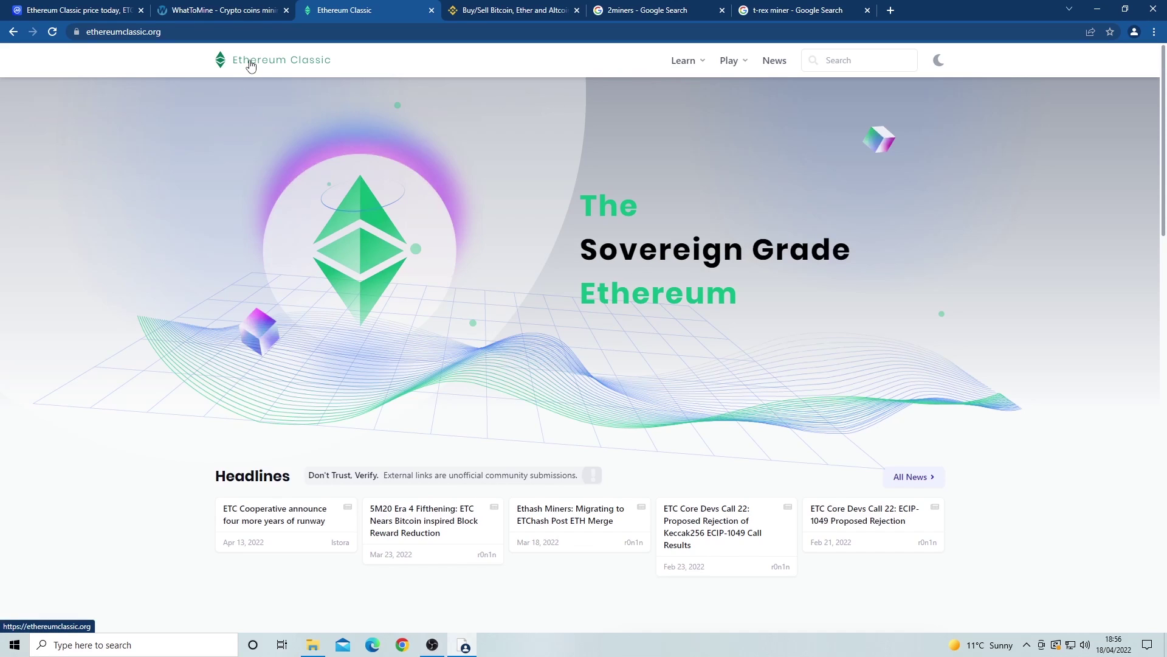
pyautogui.click(504, 9)
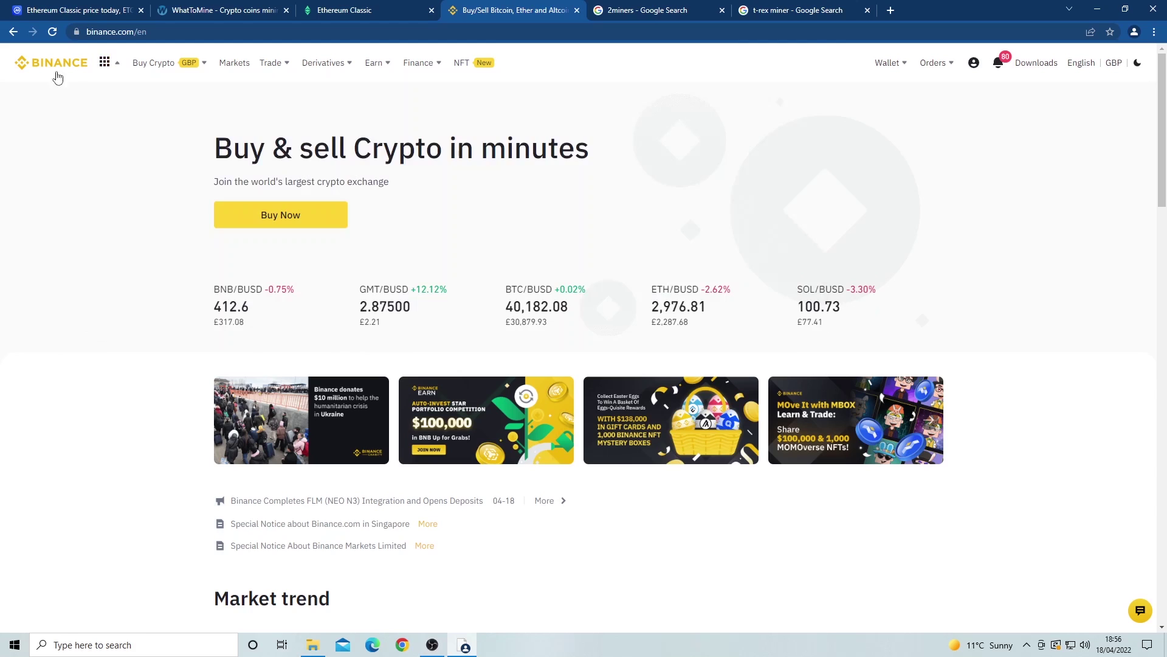
# Step: Search the Binance Fiat and Spot wallet for 'etc'
pyautogui.moveTo(904, 69)
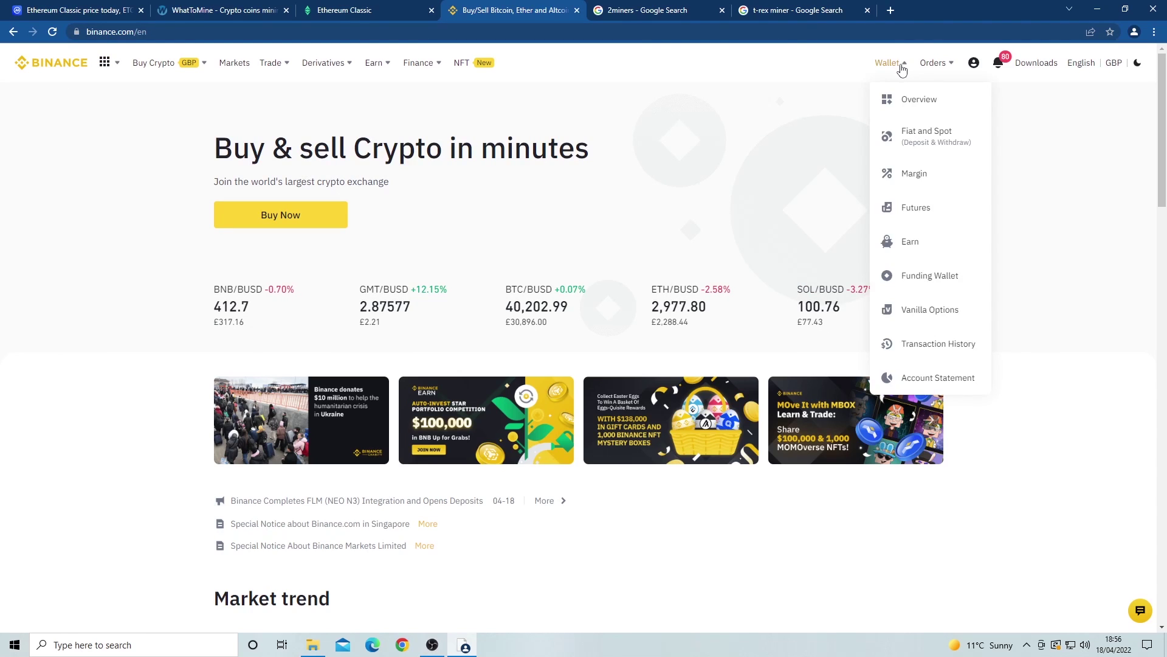
pyautogui.click(934, 133)
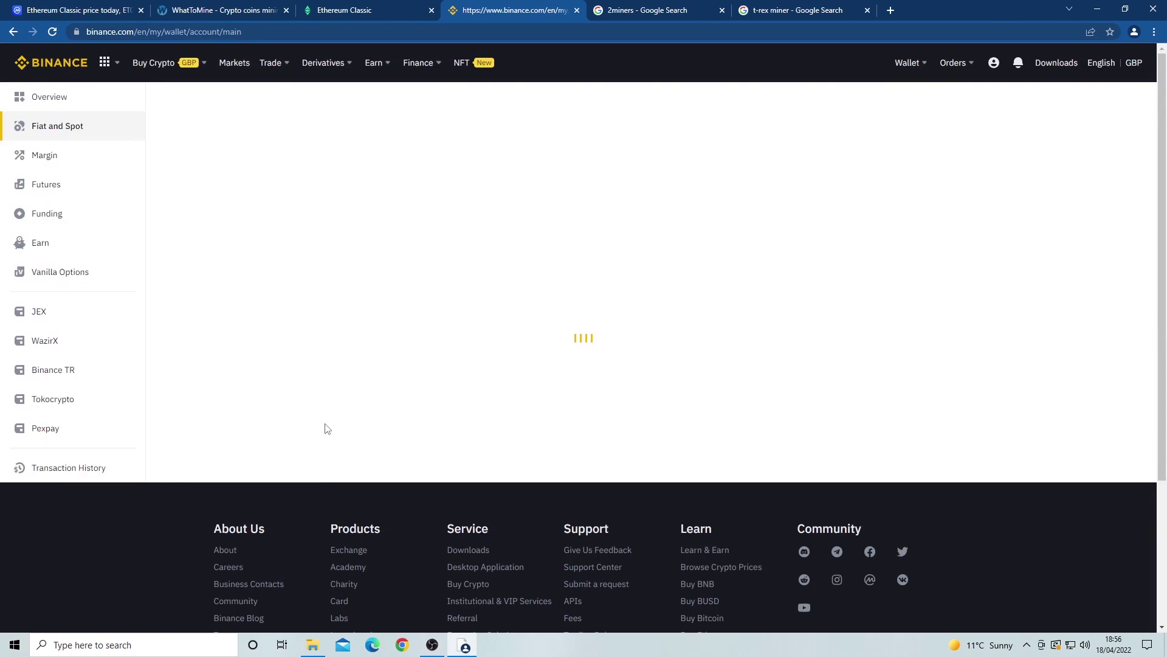
pyautogui.click(253, 257)
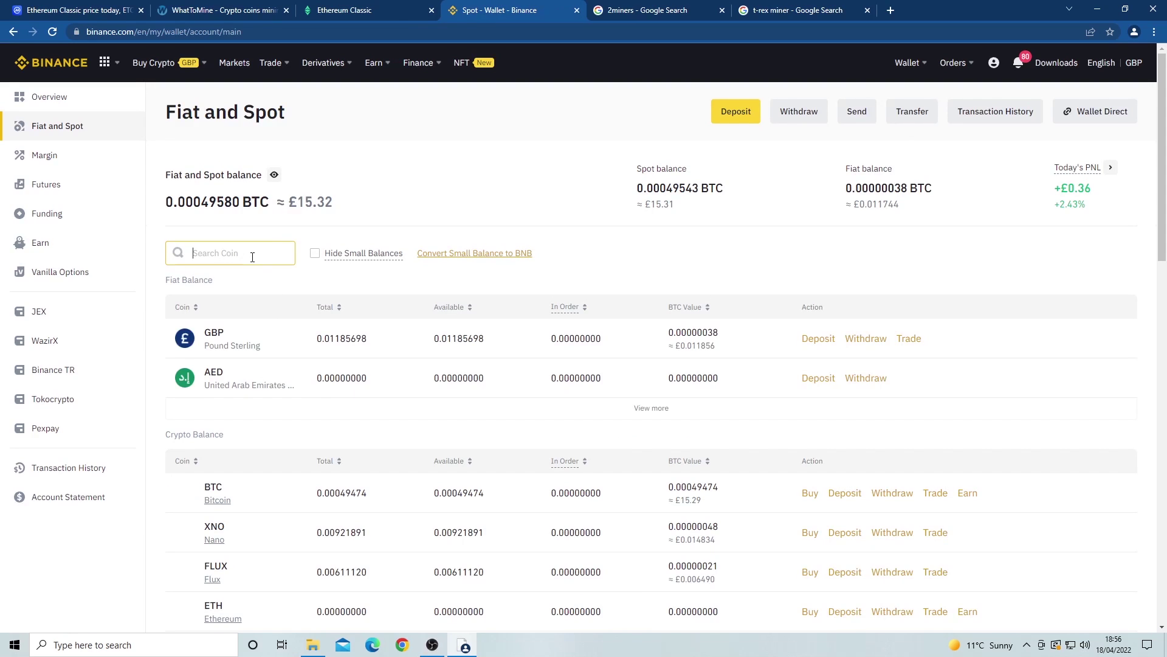
pyautogui.write('etc')
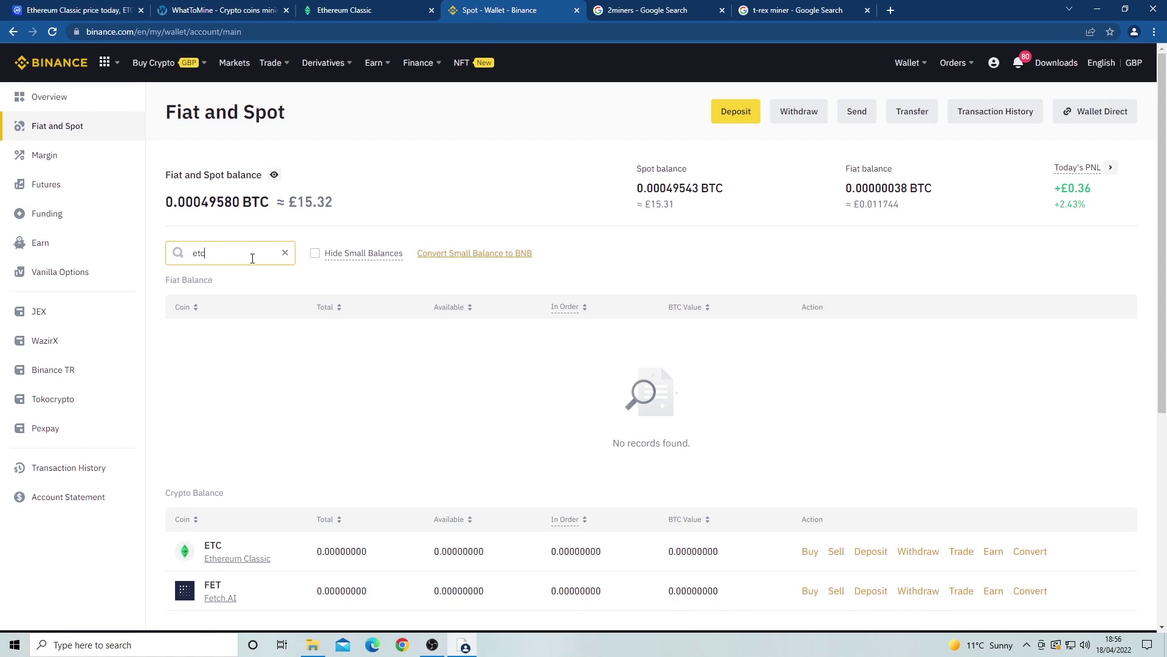
# Step: Start an ETC deposit on the Ethereum Classic network and select the deposit address
pyautogui.click(868, 553)
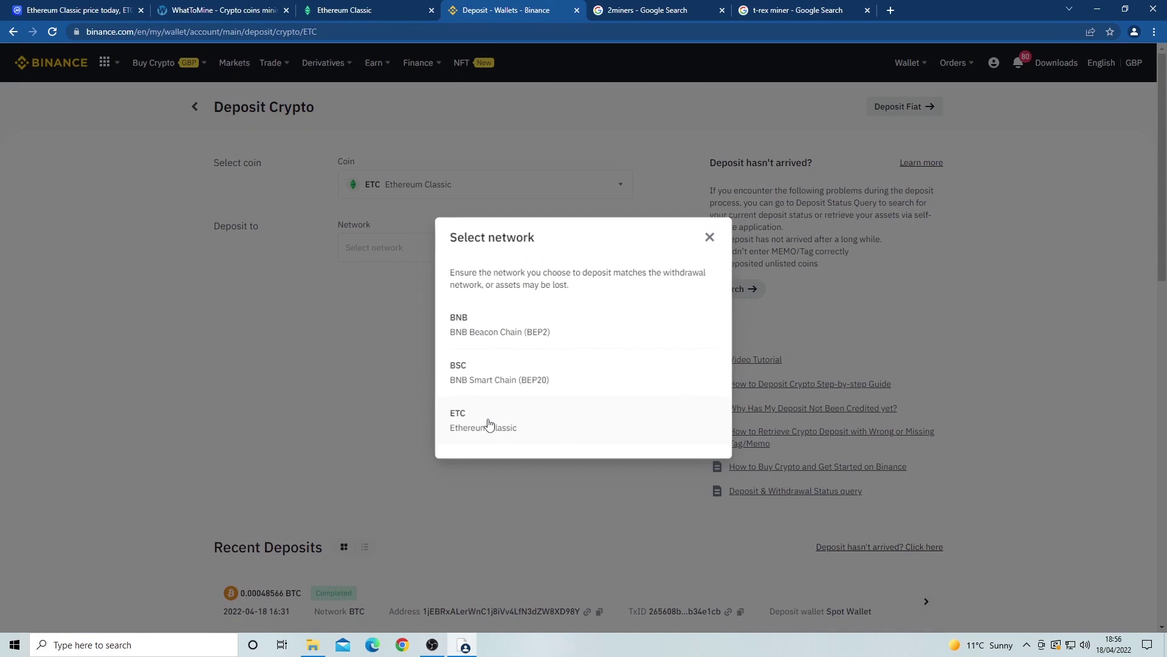
pyautogui.click(503, 435)
pyautogui.moveTo(325, 303); pyautogui.dragTo(563, 299)
pyautogui.click(314, 328)
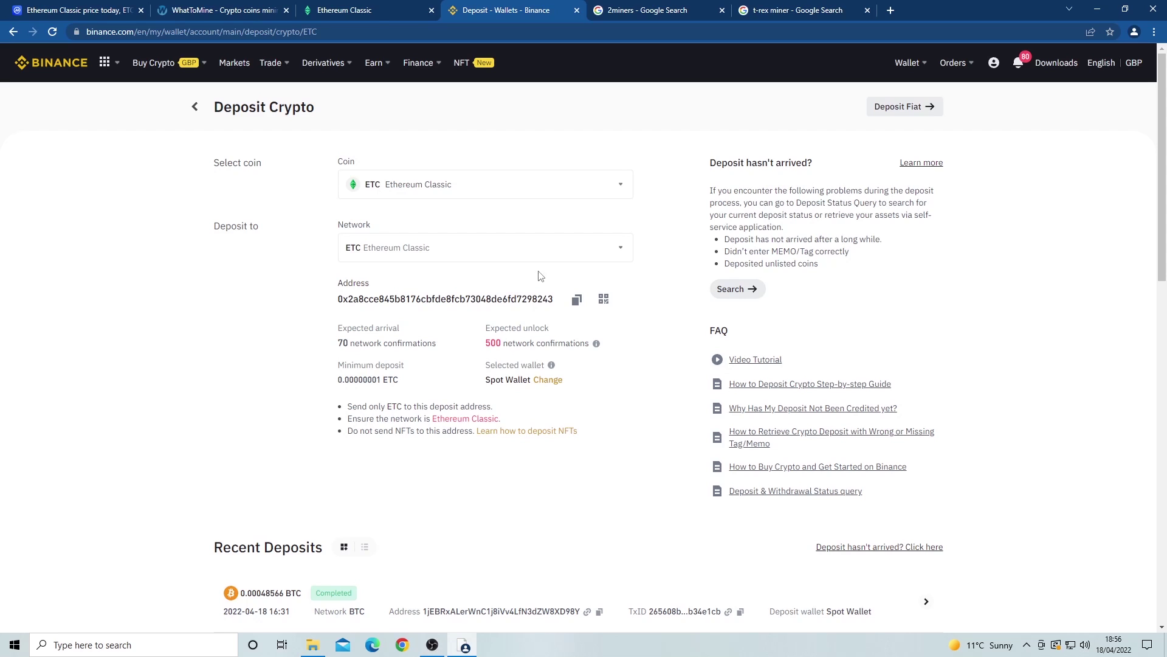
# Step: Open 2miners.com from the search results and go to its Ethereum Classic pool page
pyautogui.click(643, 7)
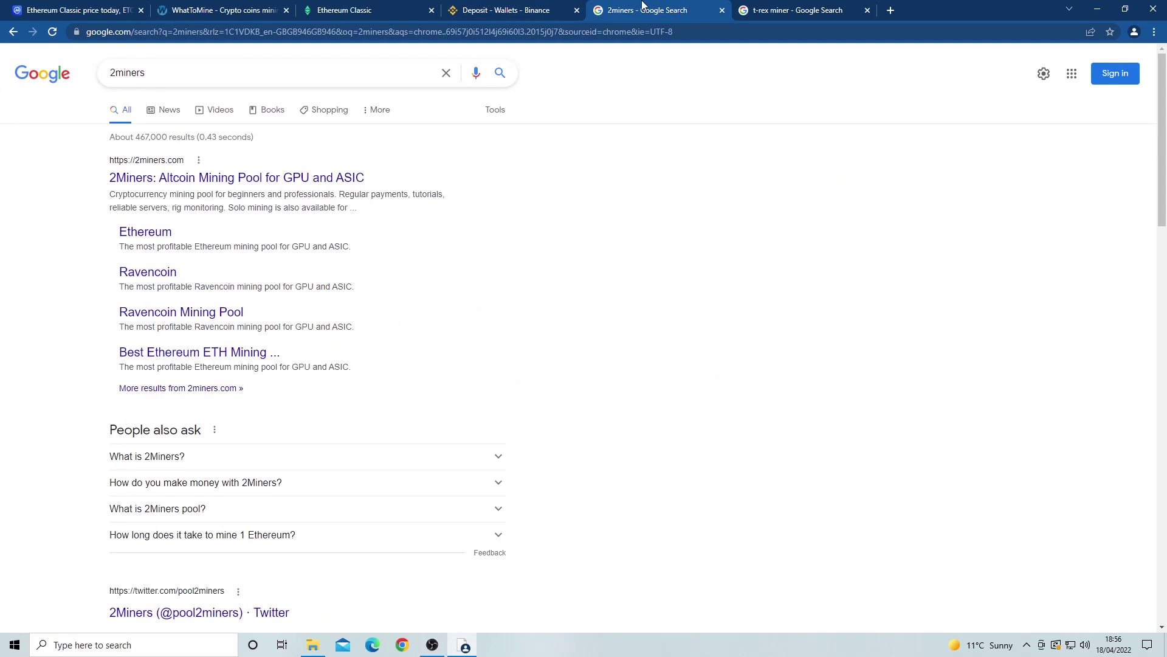
pyautogui.click(212, 180)
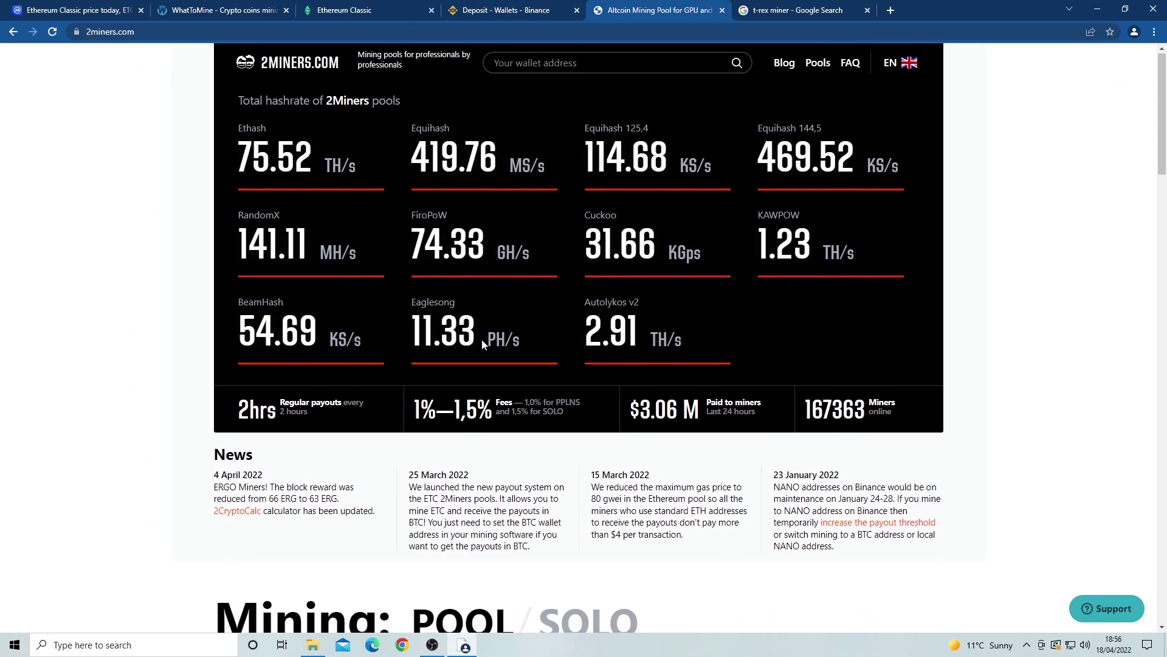
pyautogui.scroll(-8, 481, 338)
pyautogui.click(555, 181)
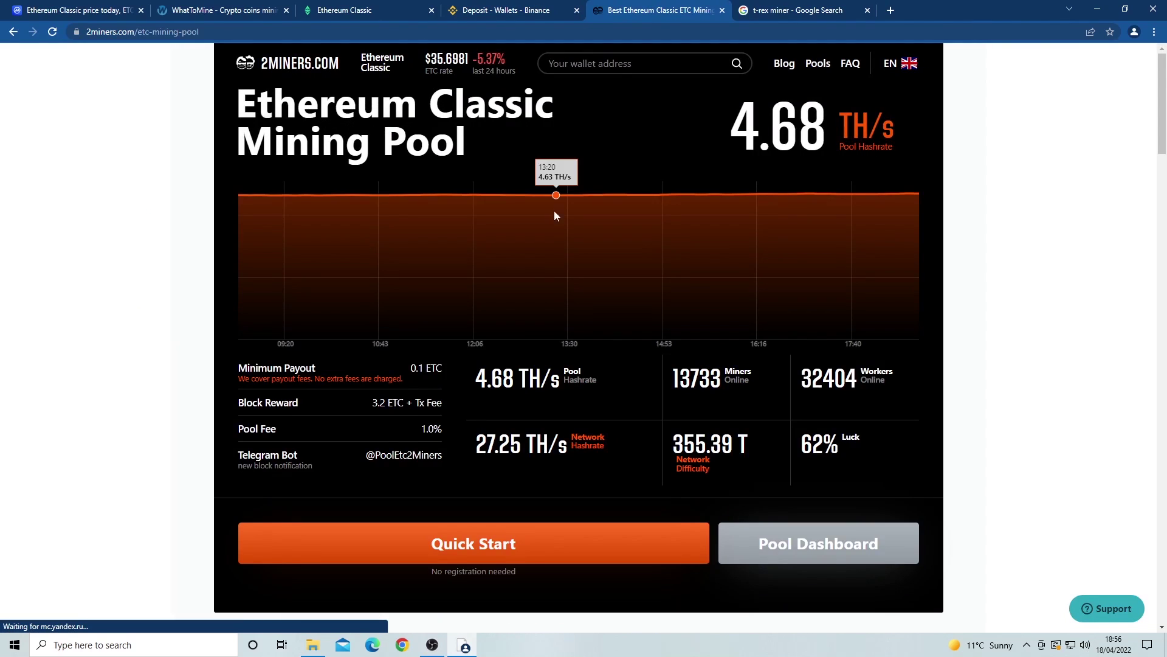
pyautogui.scroll(-20, 556, 304)
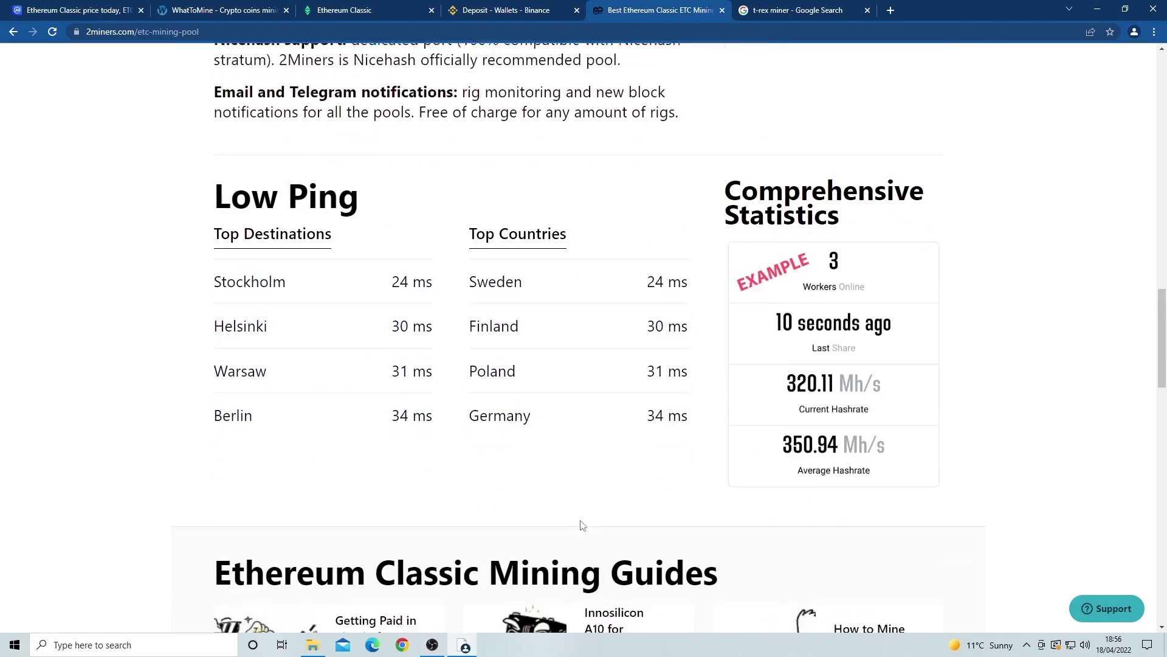
pyautogui.scroll(-15, 582, 525)
# Step: Join the ETC pool and open the How to Start guide, highlighting the Create a wallet step
pyautogui.click(638, 466)
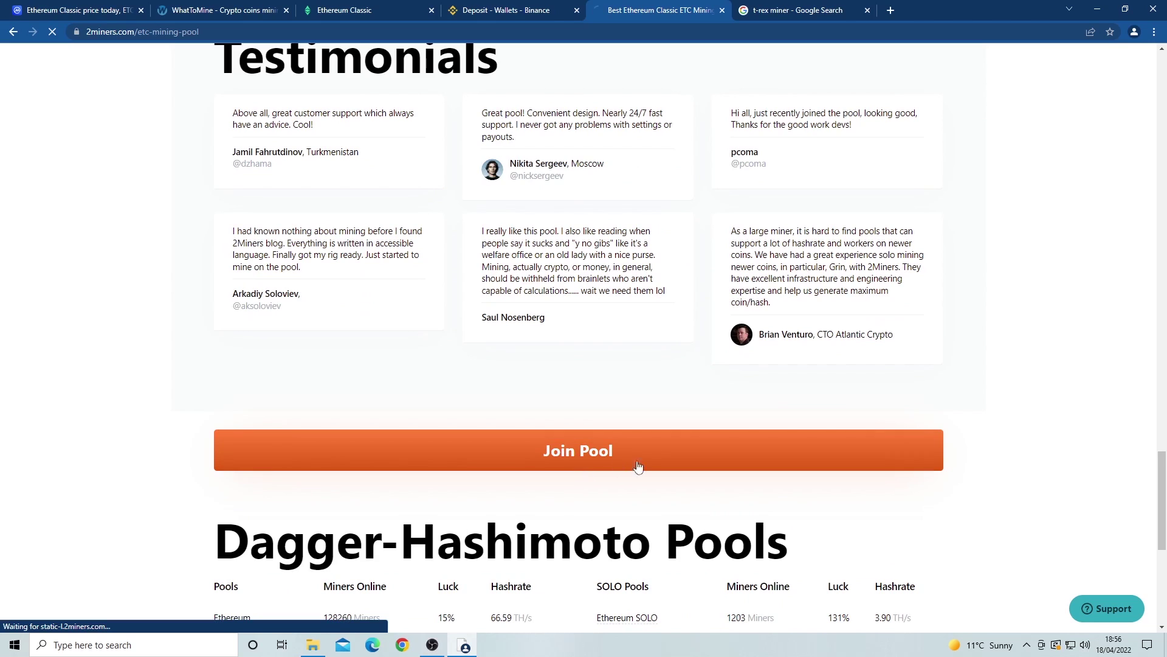
pyautogui.scroll(-4, 699, 426)
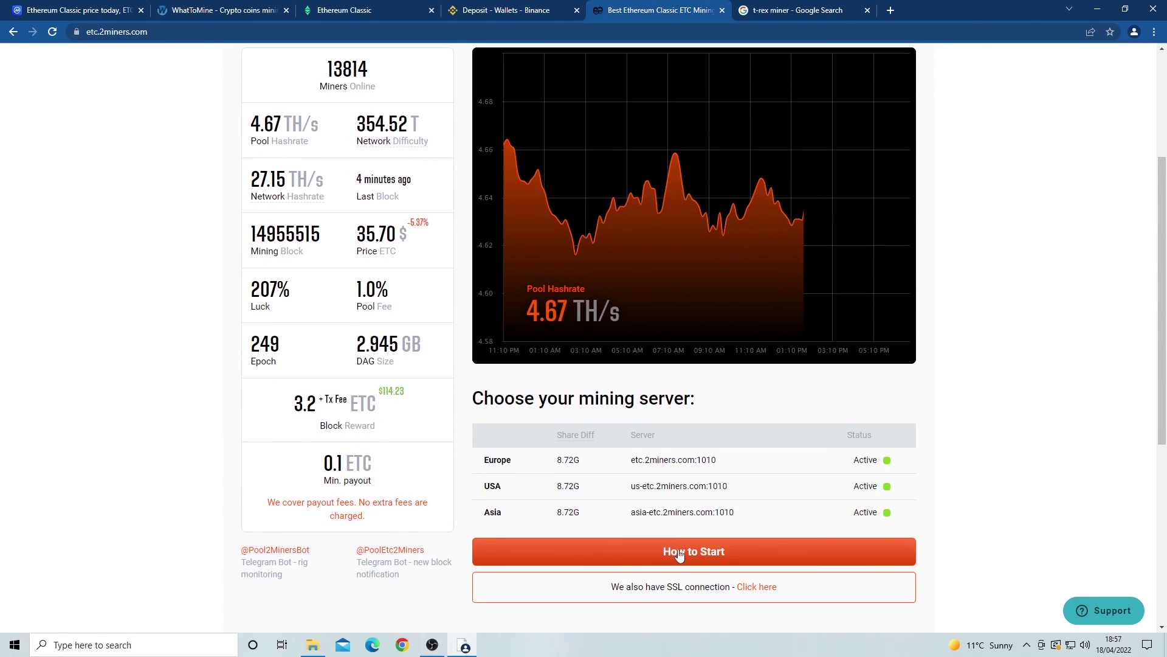
pyautogui.click(679, 552)
pyautogui.scroll(-4, 295, 216)
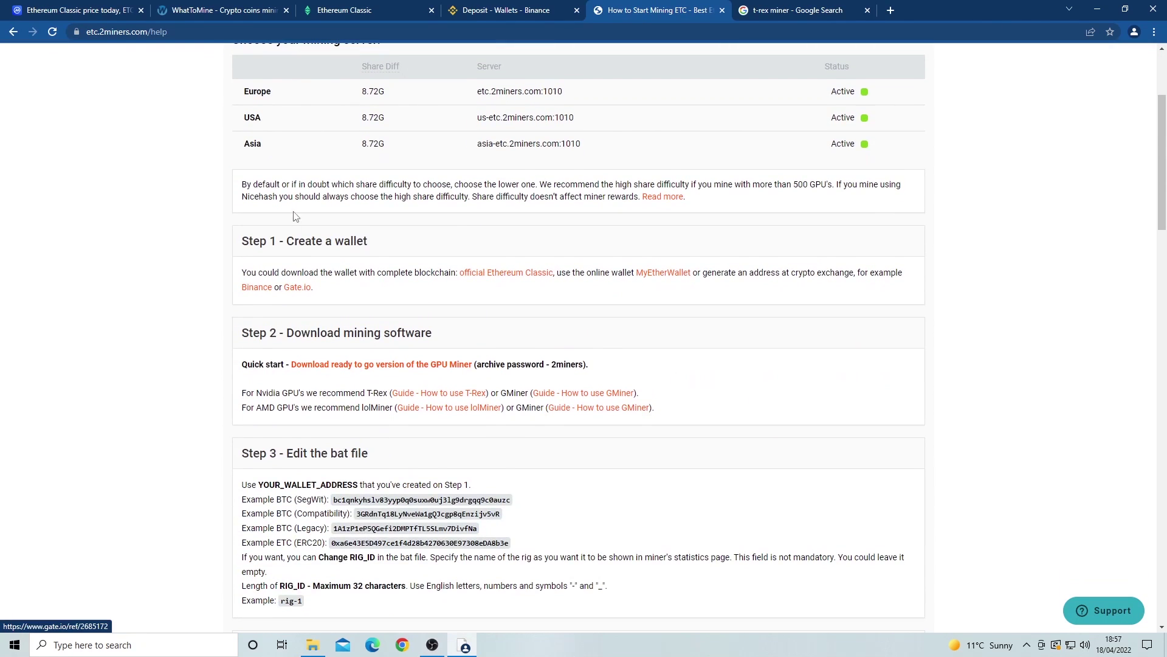
pyautogui.moveTo(284, 242); pyautogui.dragTo(375, 248)
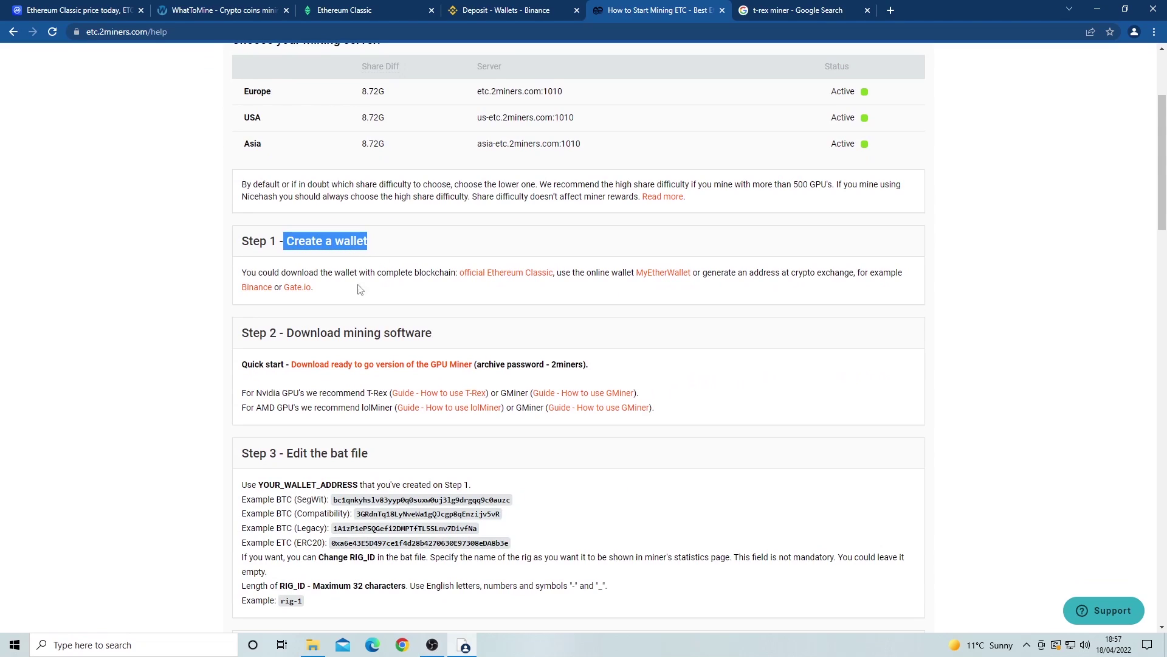
pyautogui.click(211, 349)
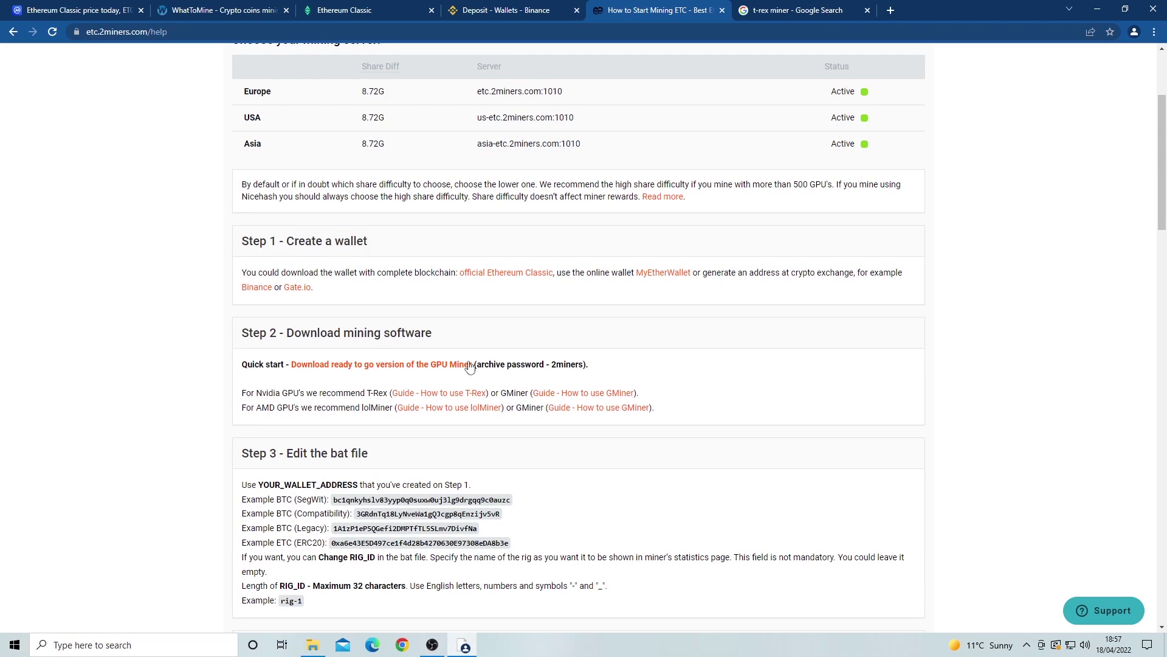
# Step: Open GitHub's T-Rex Releases page showing version 0.25.12 and its assets
pyautogui.click(809, 12)
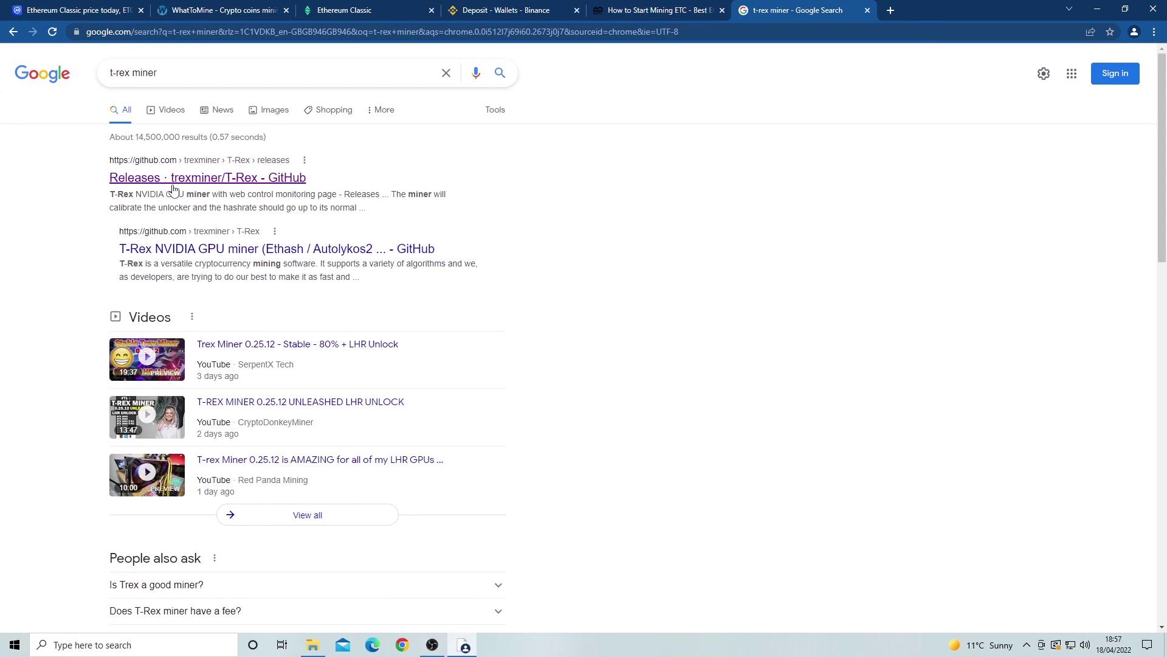
pyautogui.click(297, 181)
pyautogui.scroll(-2, 467, 406)
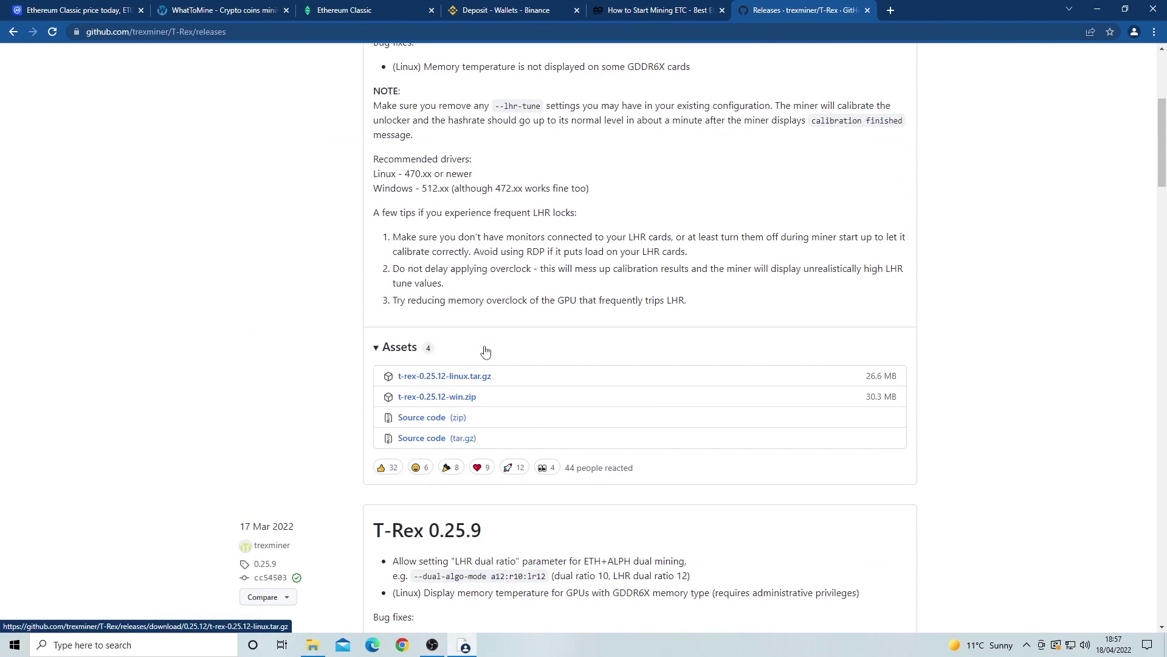
pyautogui.scroll(4, 558, 365)
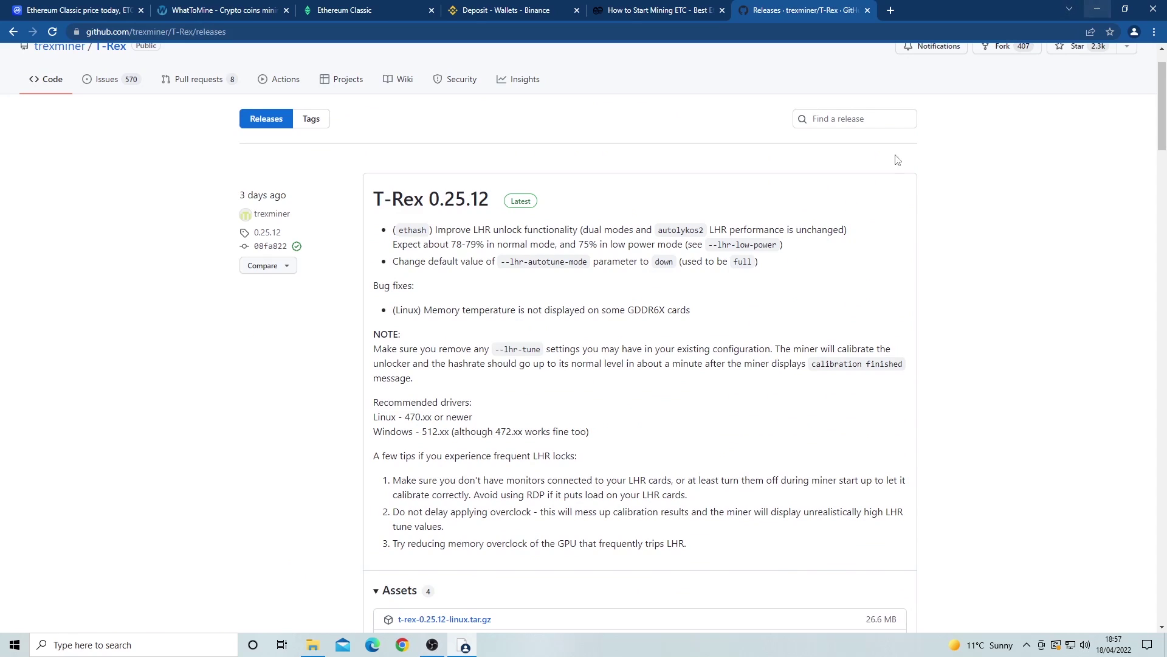
# Step: Open the local t-rex-0.24.2-win folder and select the ETC-2miners batch file
pyautogui.click(323, 647)
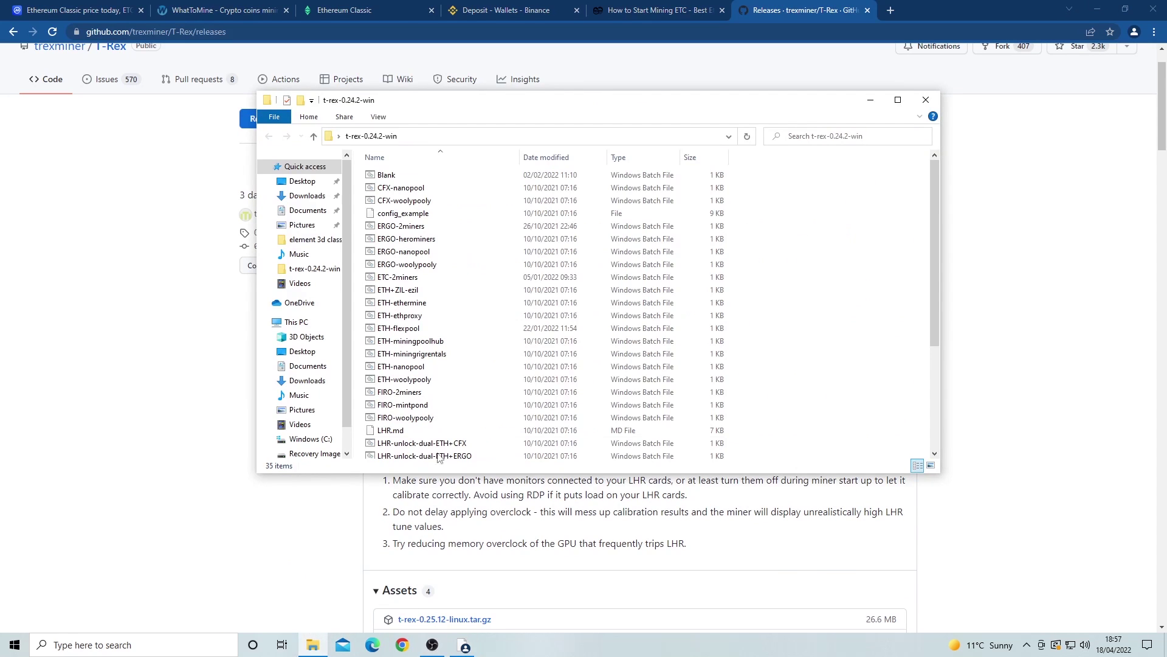
pyautogui.click(410, 279)
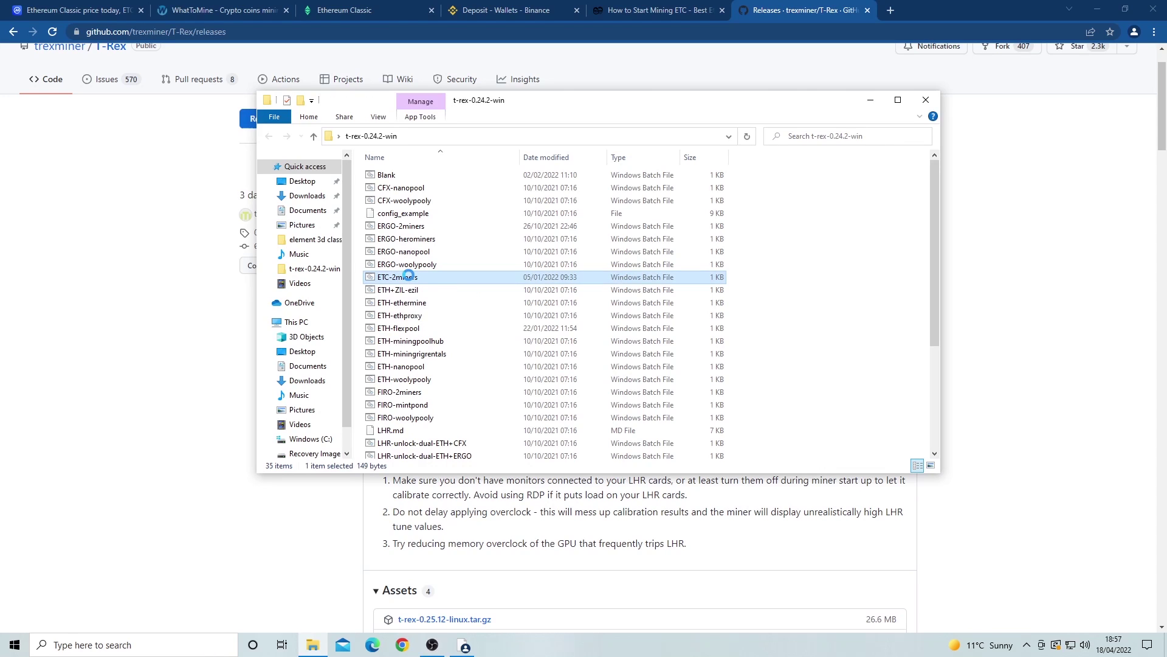
pyautogui.rightClick(409, 278)
# Step: Edit ETC-2miners.bat in Notepad, inspect its etchash command line, and return to the 2Miners guide
pyautogui.click(420, 300)
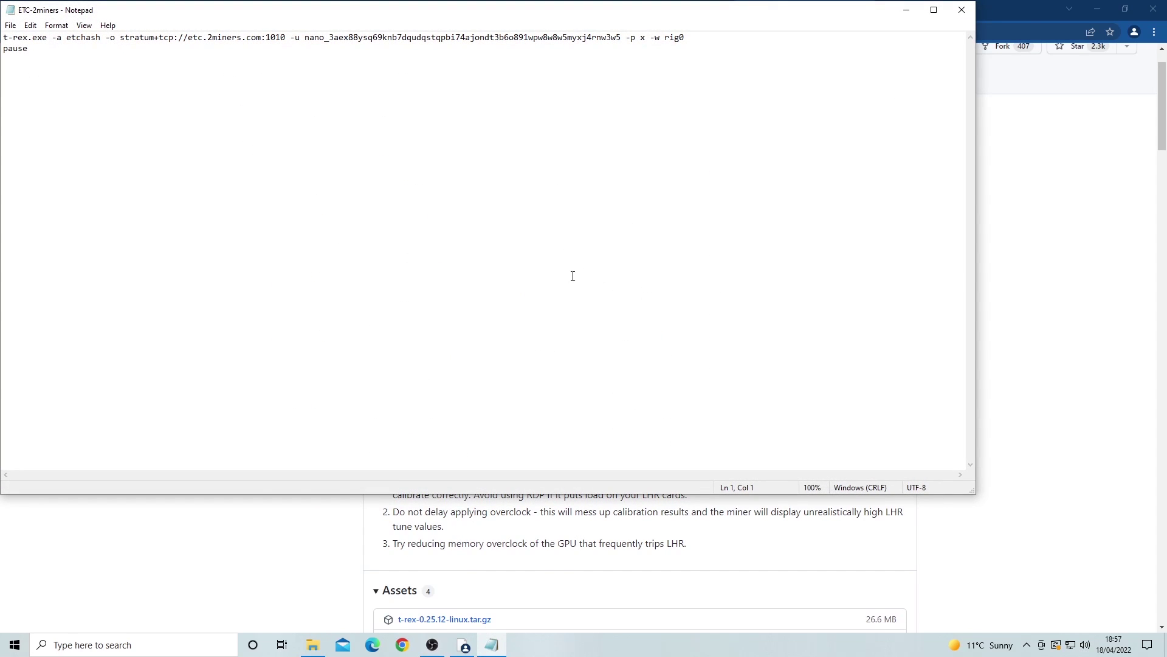
pyautogui.moveTo(660, 14); pyautogui.dragTo(794, 99)
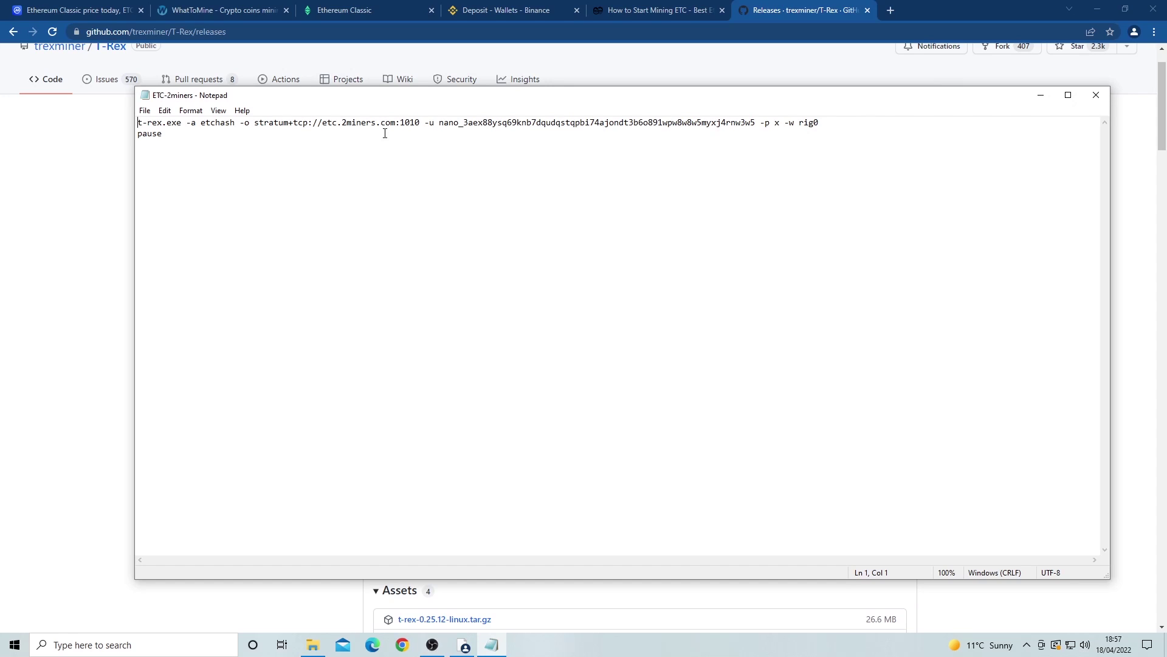
pyautogui.moveTo(137, 124); pyautogui.dragTo(833, 121)
pyautogui.click(523, 171)
pyautogui.moveTo(323, 126); pyautogui.dragTo(415, 129)
pyautogui.click(656, 11)
pyautogui.scroll(3, 240, 231)
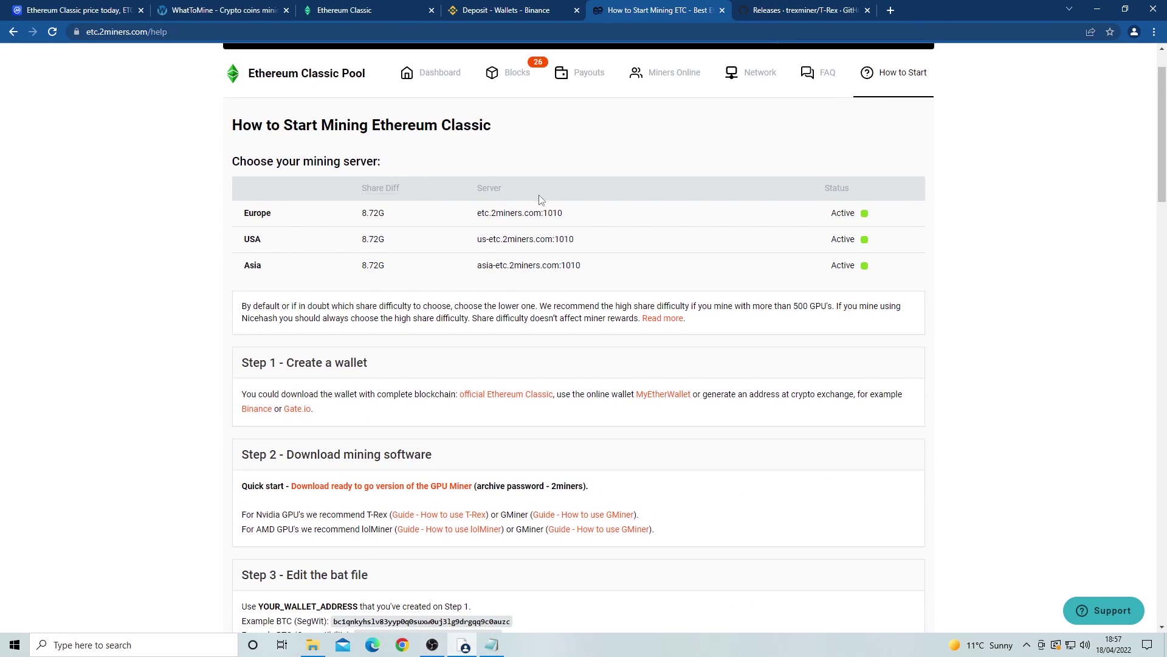
# Step: Copy the Europe server address etc.2miners.com:1010 from the 2Miners server list
pyautogui.moveTo(565, 217); pyautogui.dragTo(473, 217)
pyautogui.rightClick(498, 218)
pyautogui.click(516, 224)
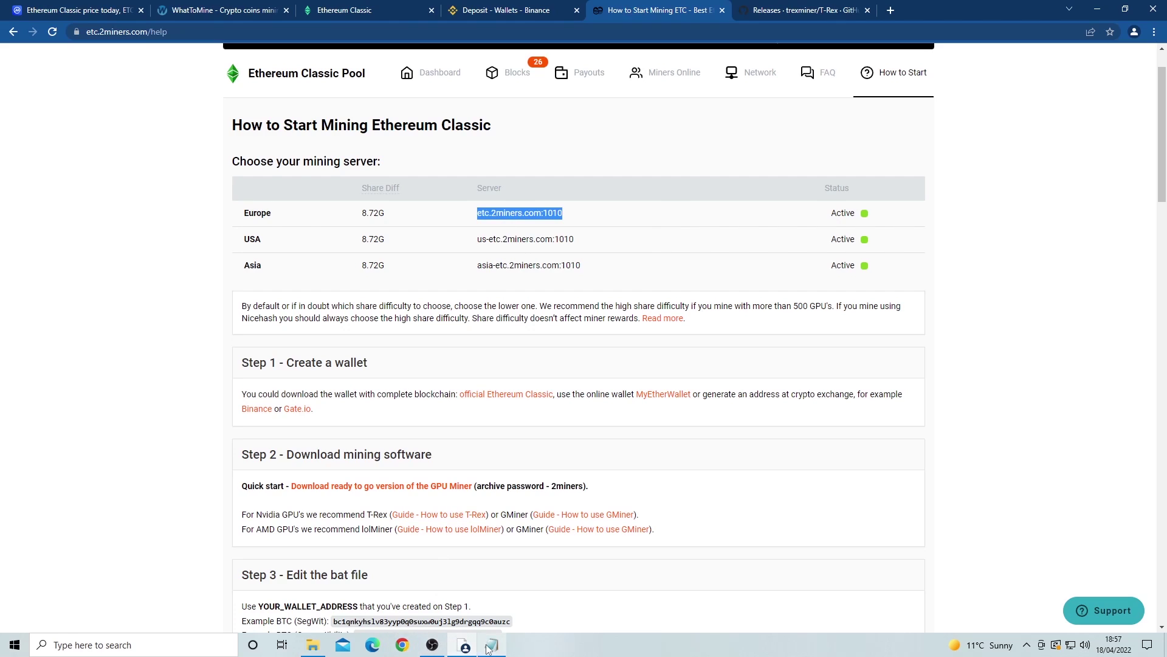
# Step: Paste etc.2miners.com:1010 over the server address in the batch file's command line
pyautogui.click(491, 645)
pyautogui.click(417, 159)
pyautogui.moveTo(420, 123); pyautogui.dragTo(330, 123)
pyautogui.hotkey('ctrl', 'v')
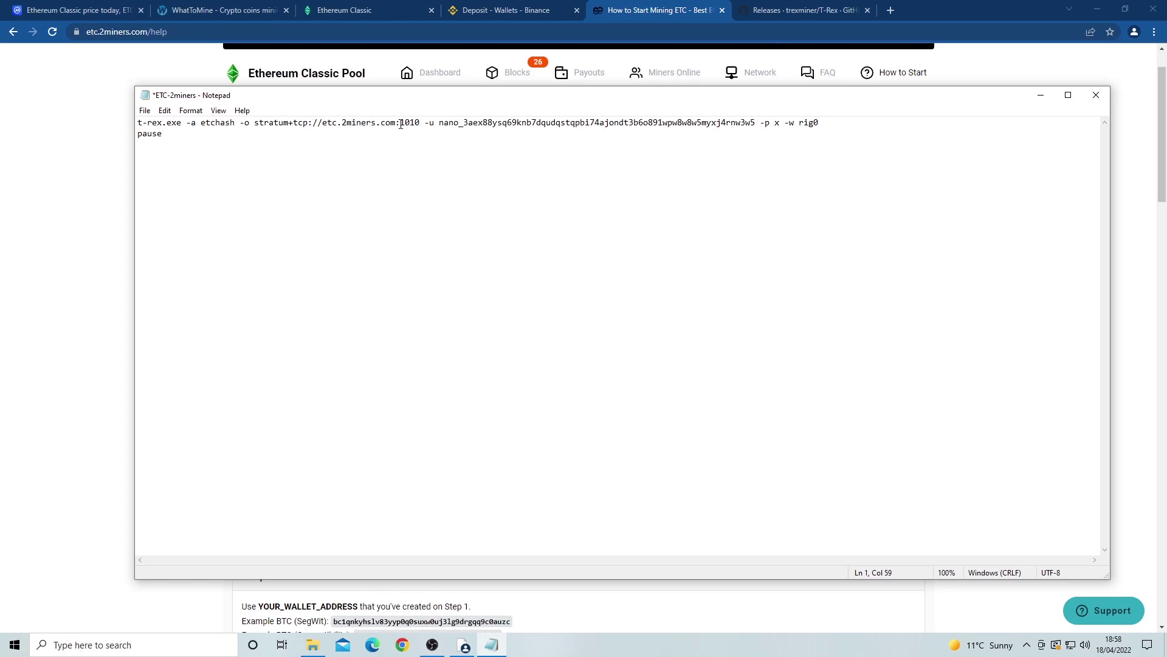
# Step: Replace the nano wallet address in the batch file with the copied Binance ETC deposit address
pyautogui.click(484, 10)
pyautogui.click(576, 298)
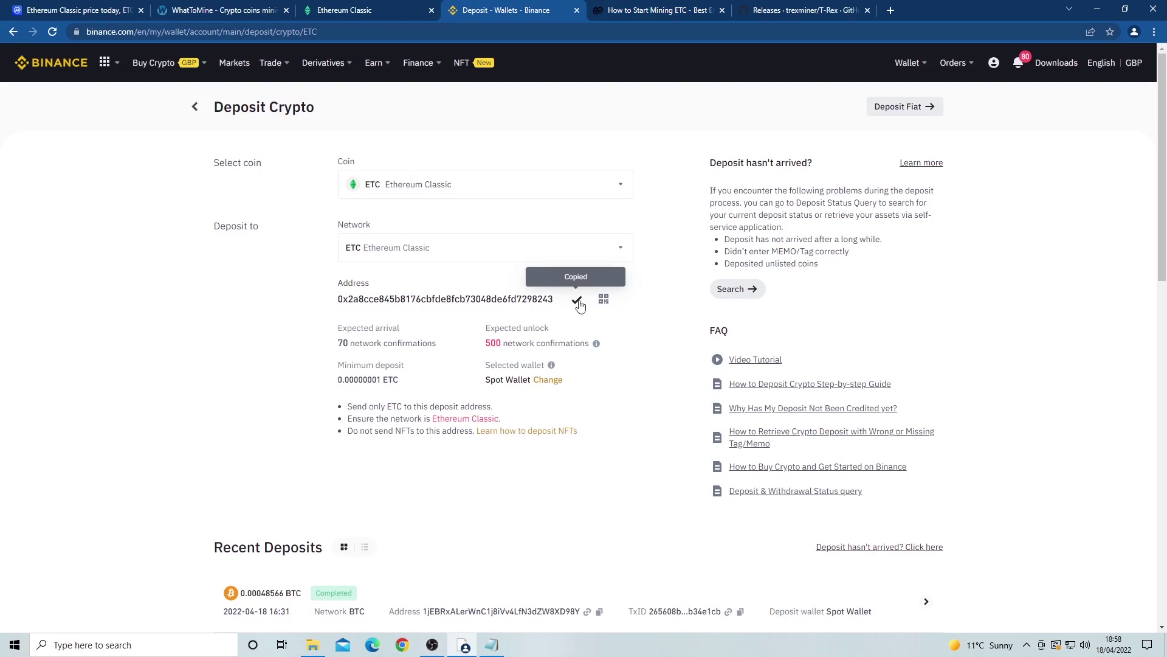
pyautogui.click(486, 648)
pyautogui.moveTo(438, 123); pyautogui.dragTo(755, 123)
pyautogui.hotkey('ctrl', 'v')
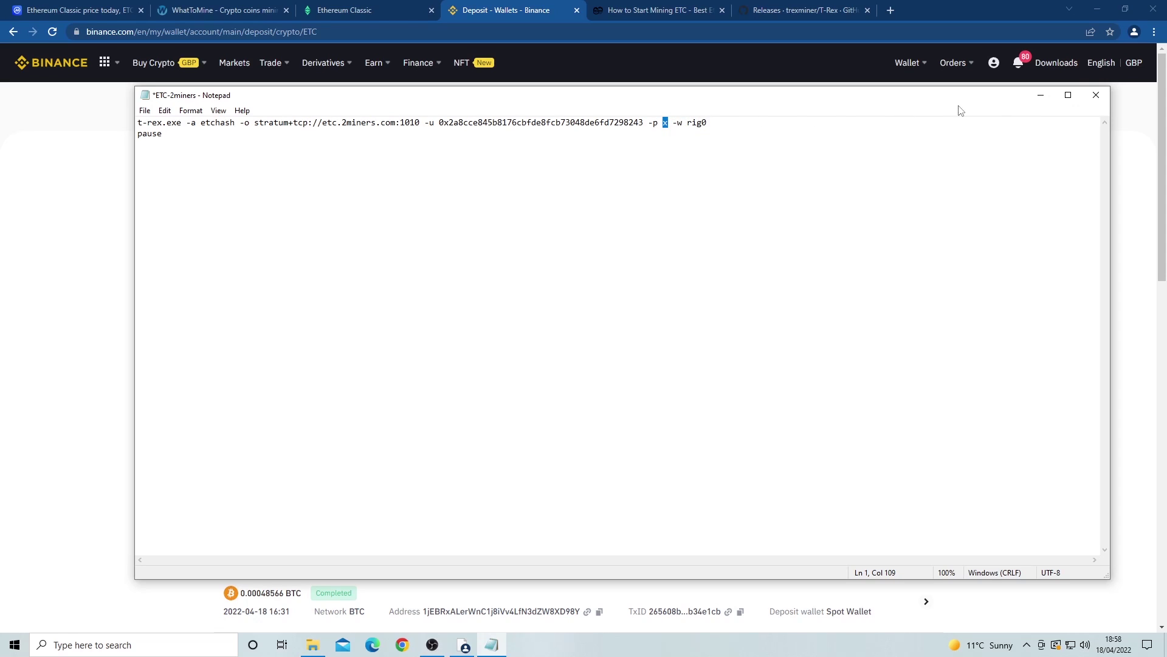
# Step: Close Notepad saving the ETC-2miners batch file changes
pyautogui.click(1096, 95)
pyautogui.click(553, 329)
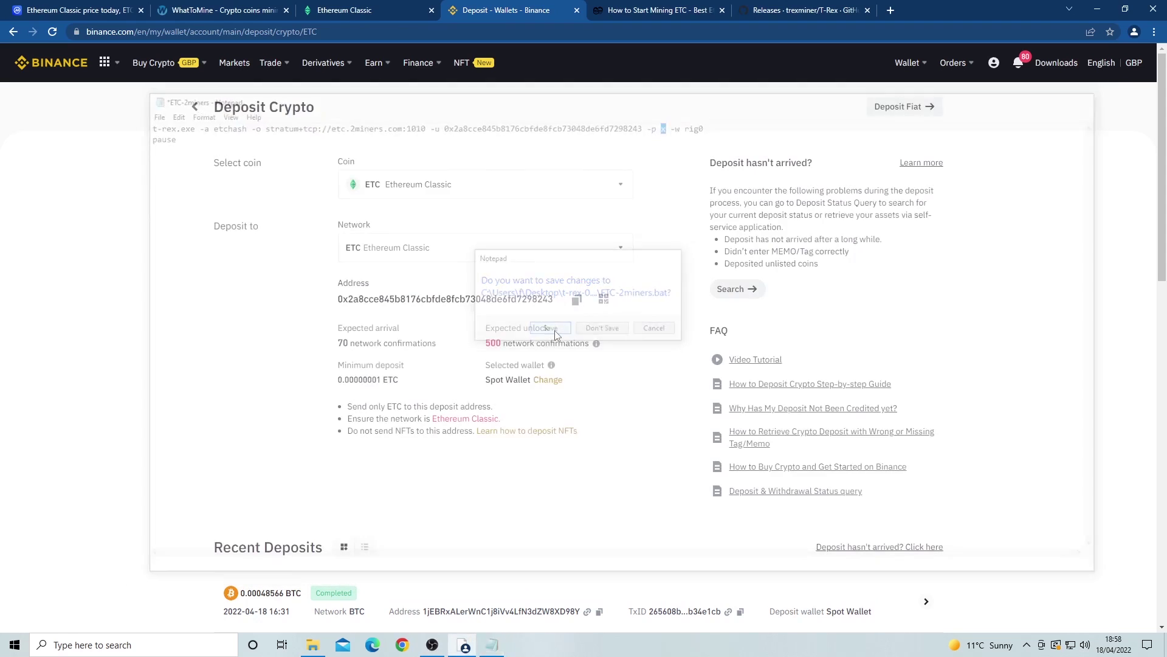
pyautogui.click(313, 645)
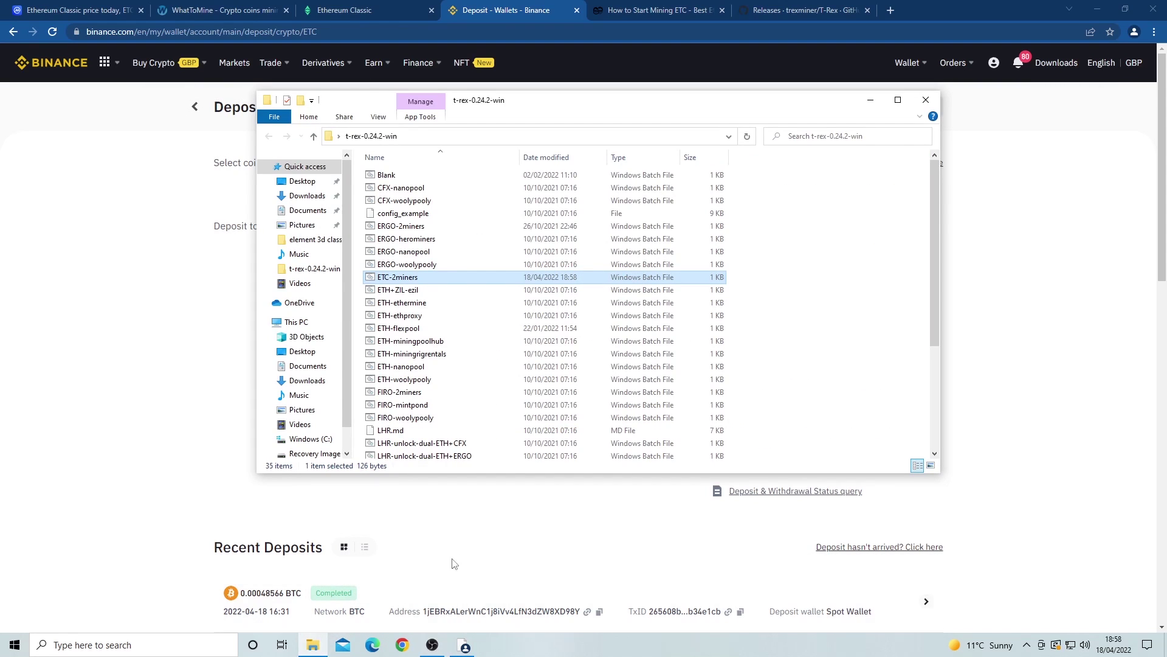
# Step: Launch ETC-2miners.bat to mine ETC on etc.2miners.com:1010, then stop T-Rex with Ctrl+C
pyautogui.doubleClick(400, 277)
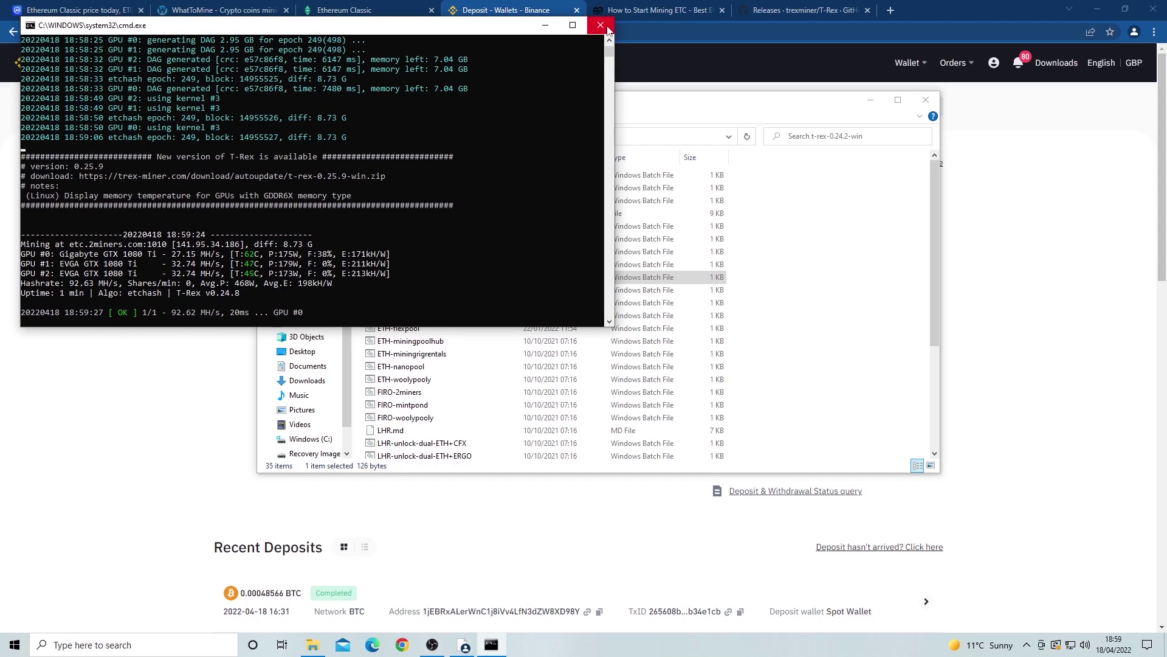
pyautogui.hotkey('ctrl', 'c')
# Step: Look up 2Miners miner statistics for the pasted Binance ETC wallet address
pyautogui.click(634, 11)
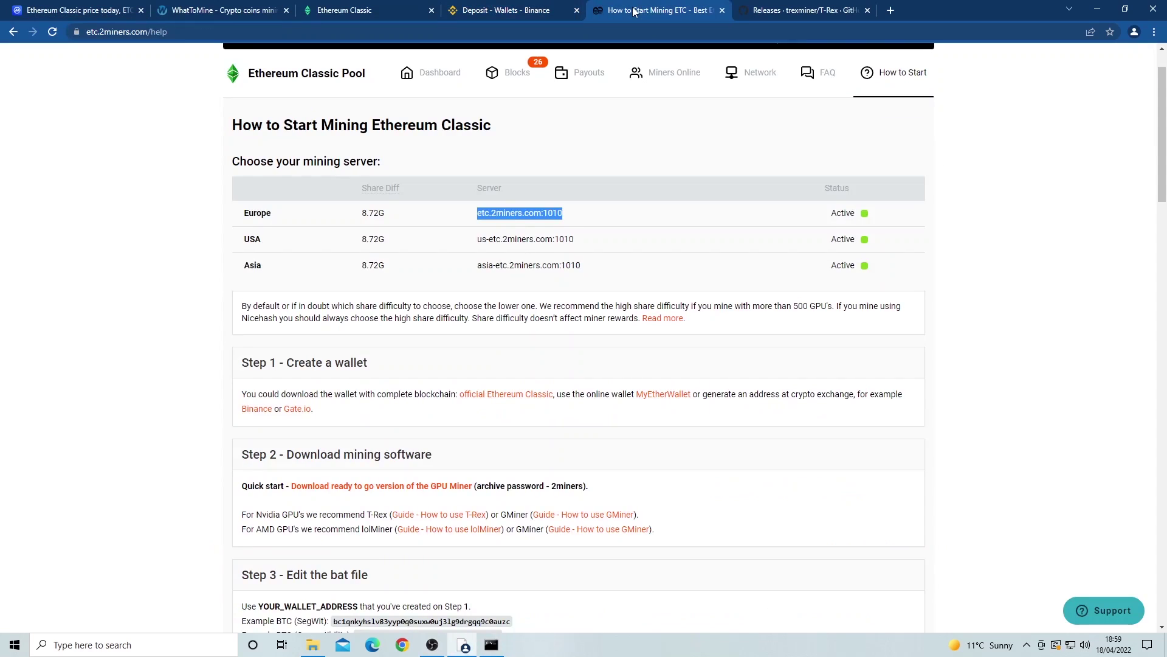
pyautogui.rightClick(489, 90)
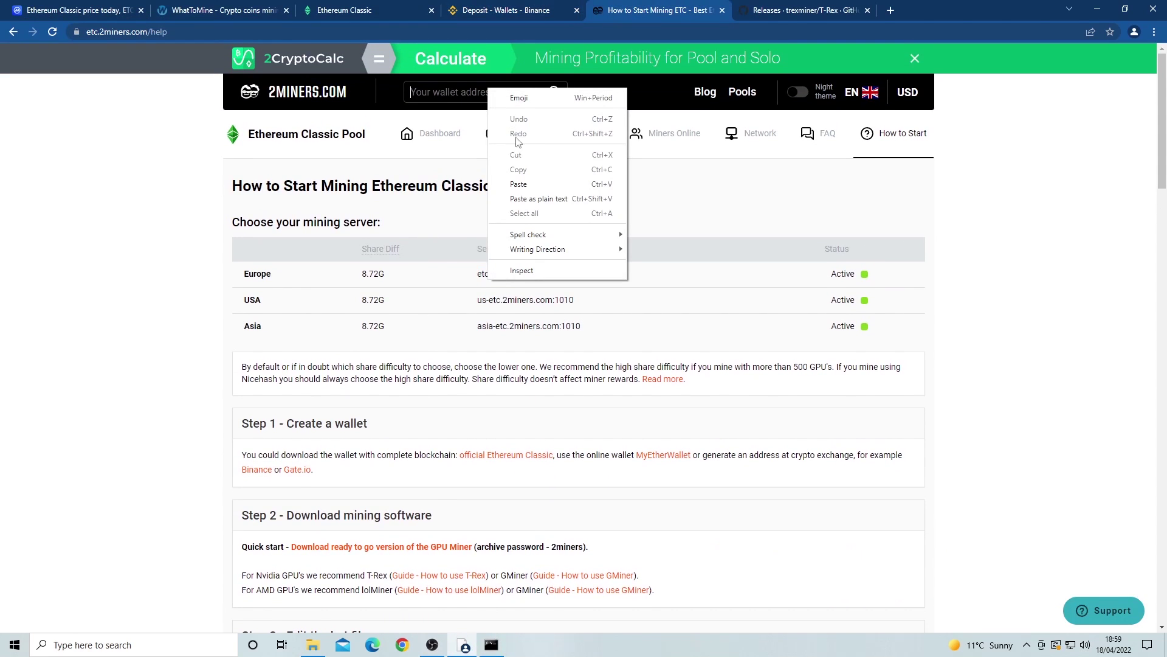
pyautogui.click(527, 185)
pyautogui.click(554, 92)
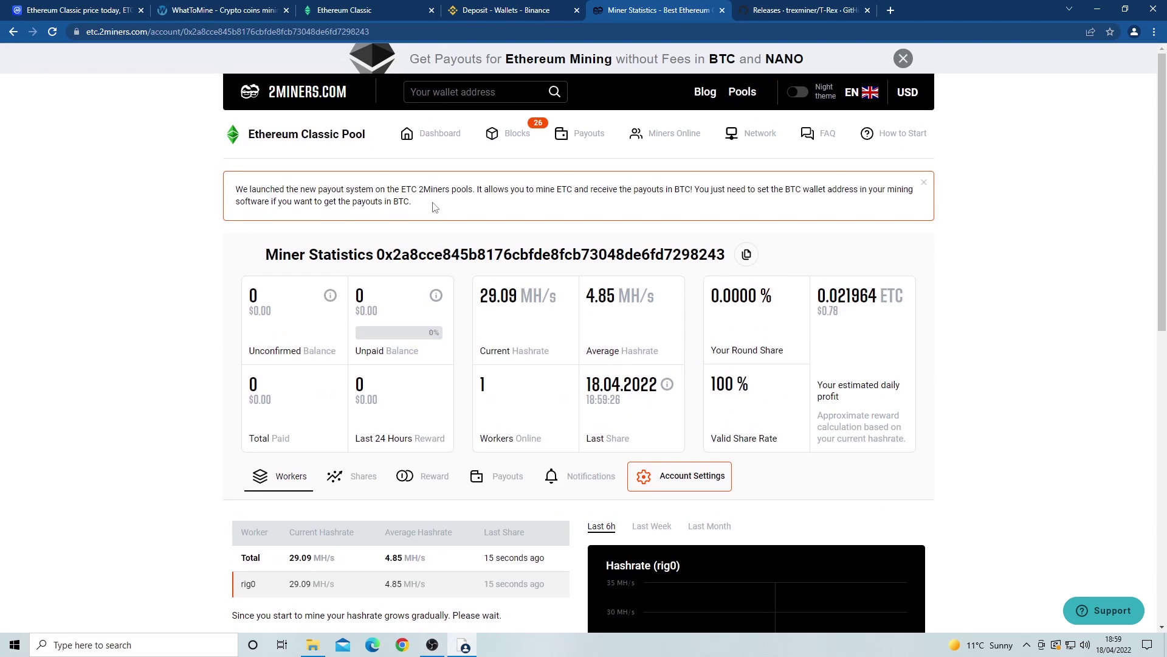
pyautogui.scroll(-1, 444, 280)
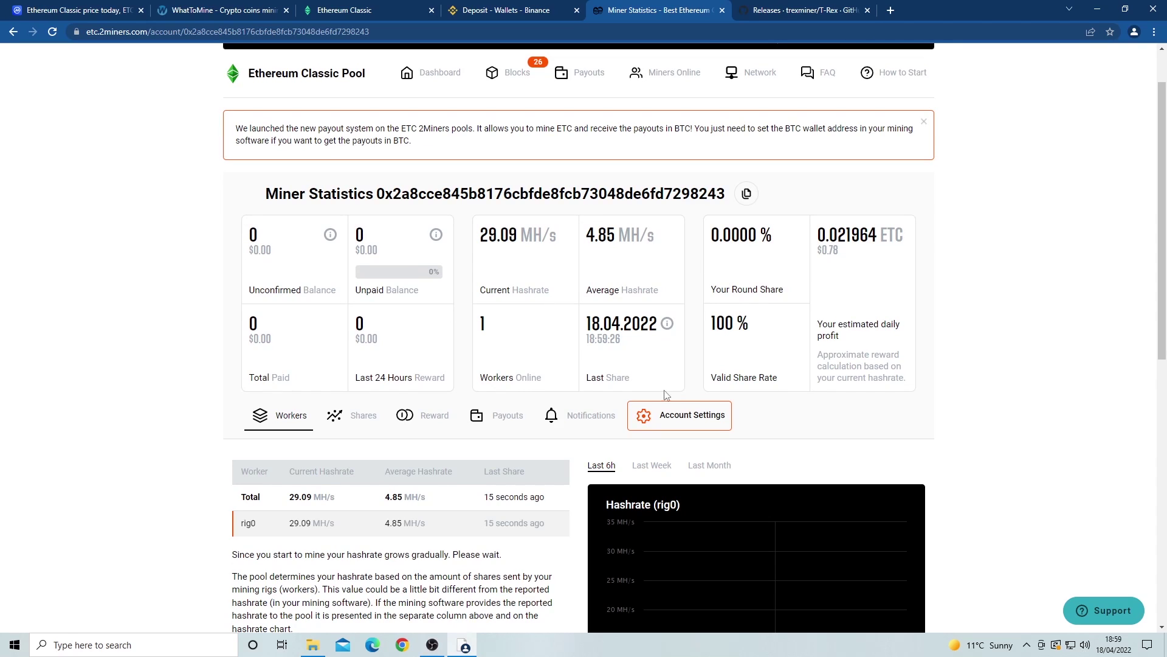
# Step: View the miner's Account Settings showing the 0.1 ETC minimum payout
pyautogui.click(674, 415)
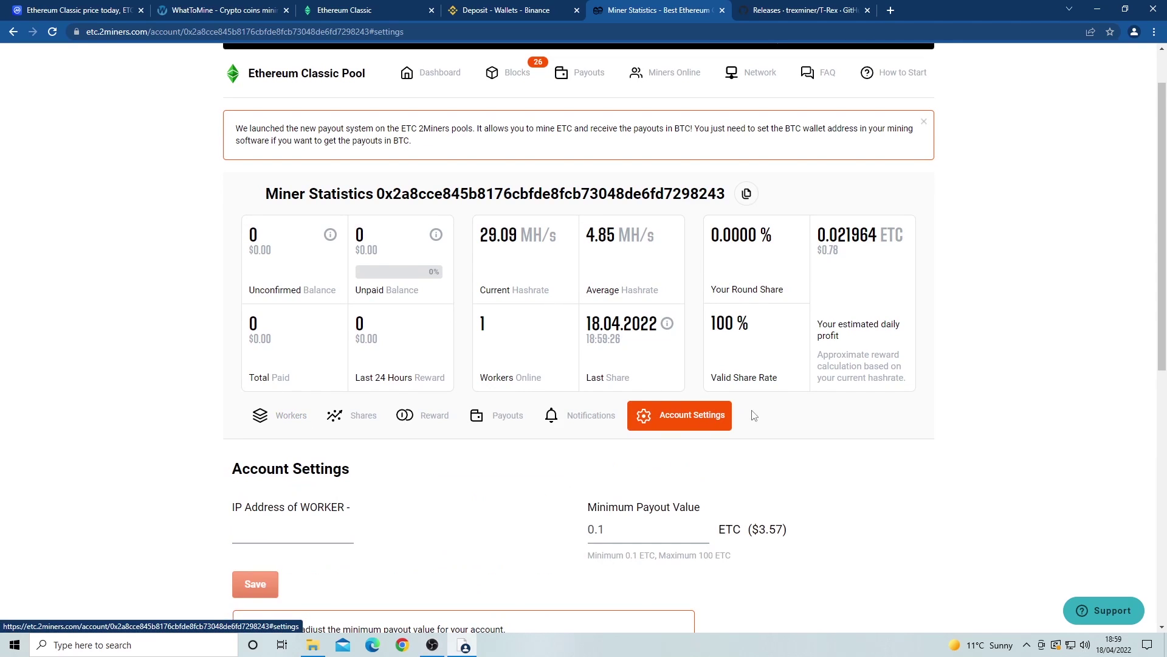
pyautogui.scroll(-3, 754, 416)
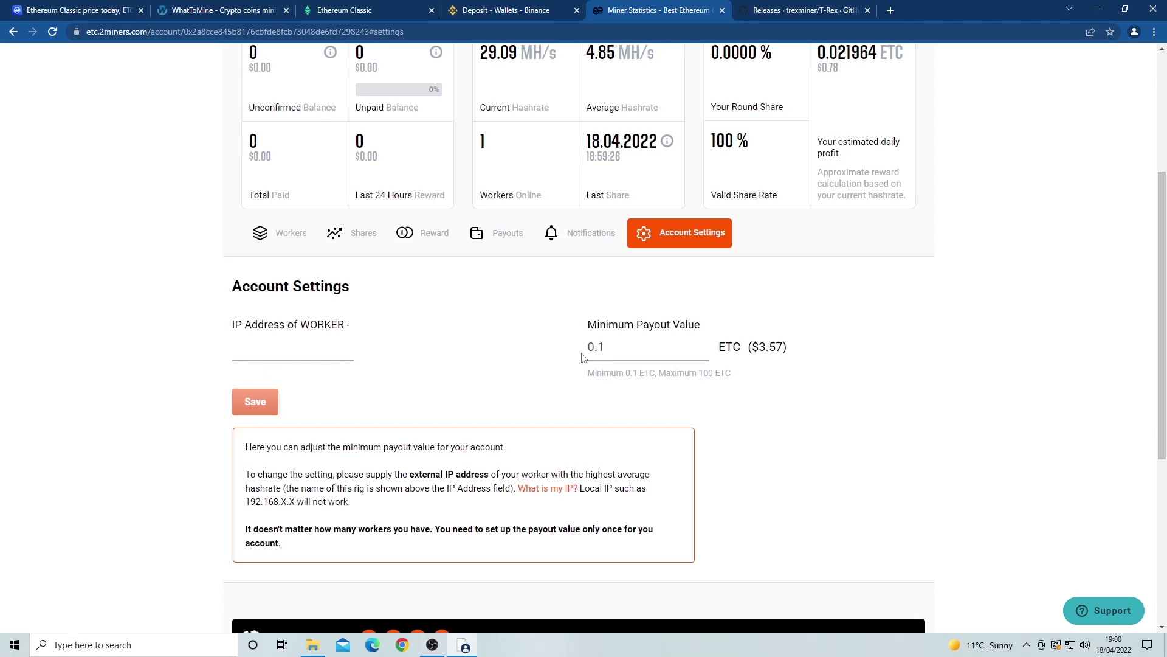
pyautogui.scroll(4, 589, 359)
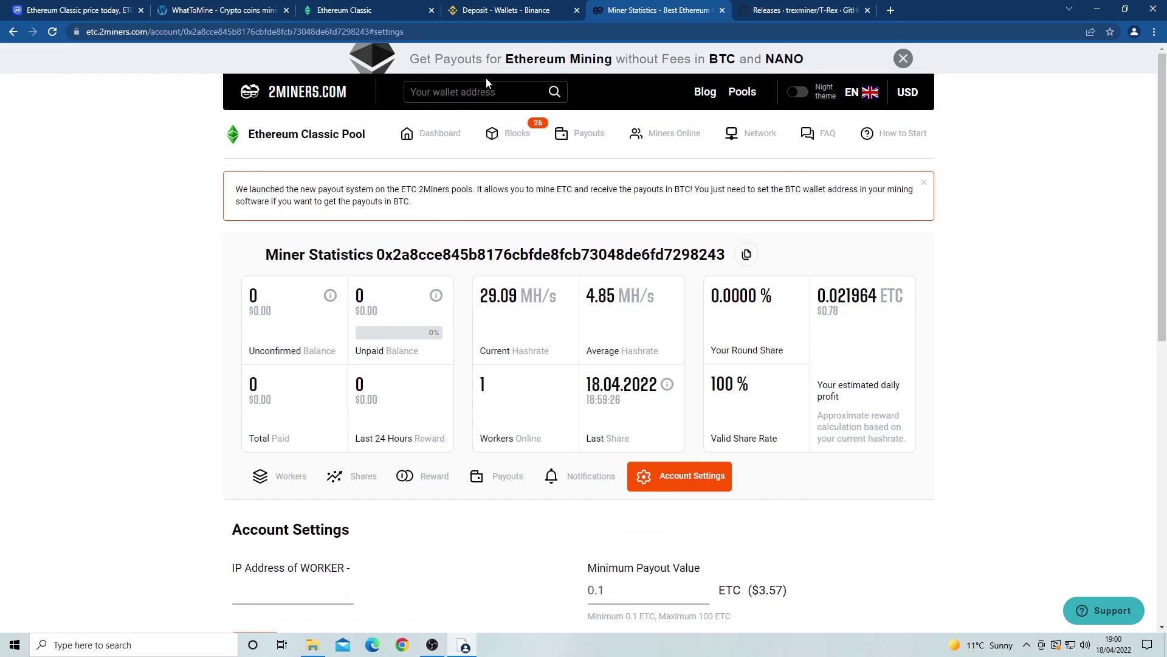
# Step: Google '2cyrpto cal' from the T-Rex releases tab and open the 2Cryptocalc.com result
pyautogui.click(768, 11)
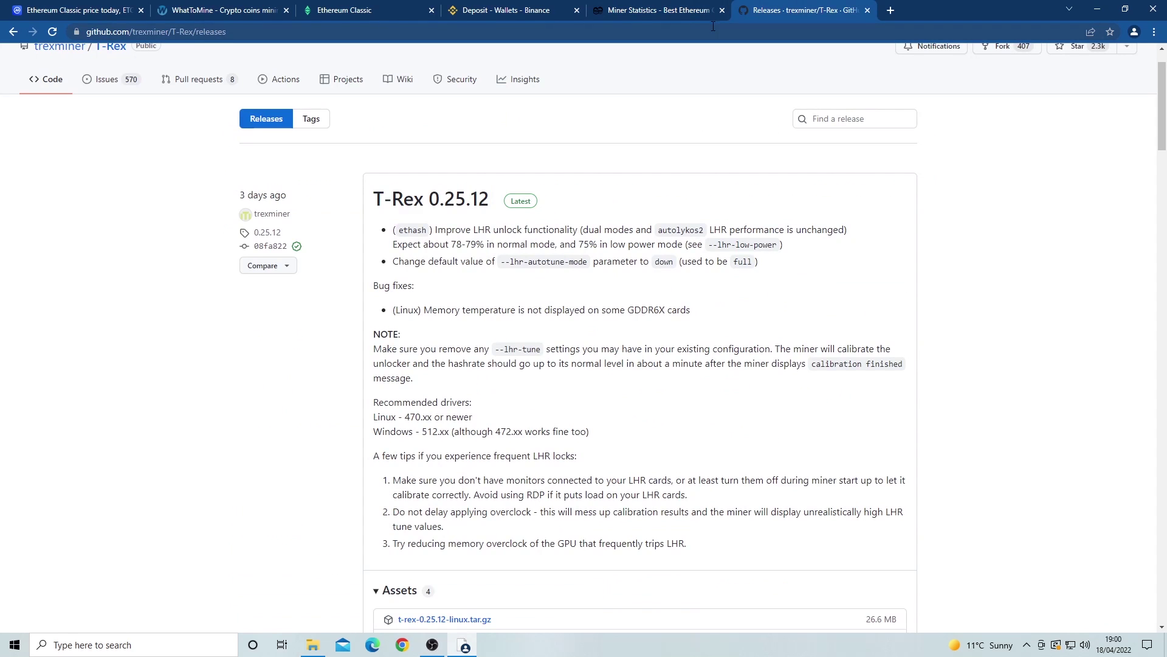
pyautogui.click(713, 26)
pyautogui.write('crypto')
pyautogui.press('BackSpace')
pyautogui.press('BackSpace')
pyautogui.press('BackSpace')
pyautogui.press('BackSpace')
pyautogui.press('BackSpace')
pyautogui.press('BackSpace')
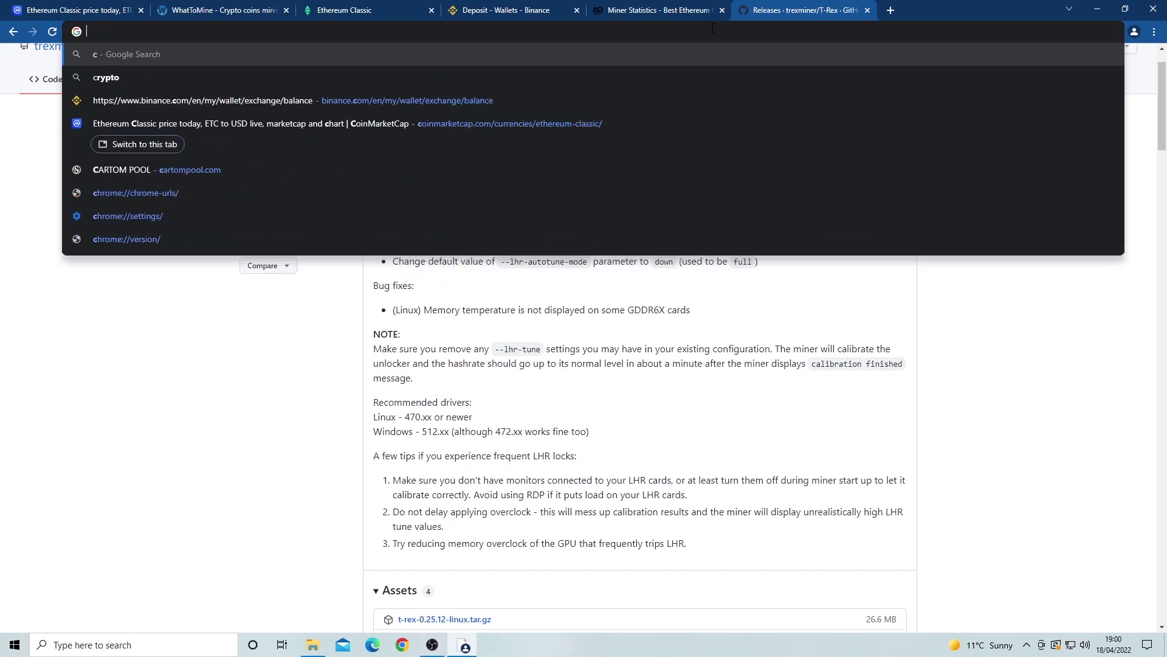
pyautogui.write('2')
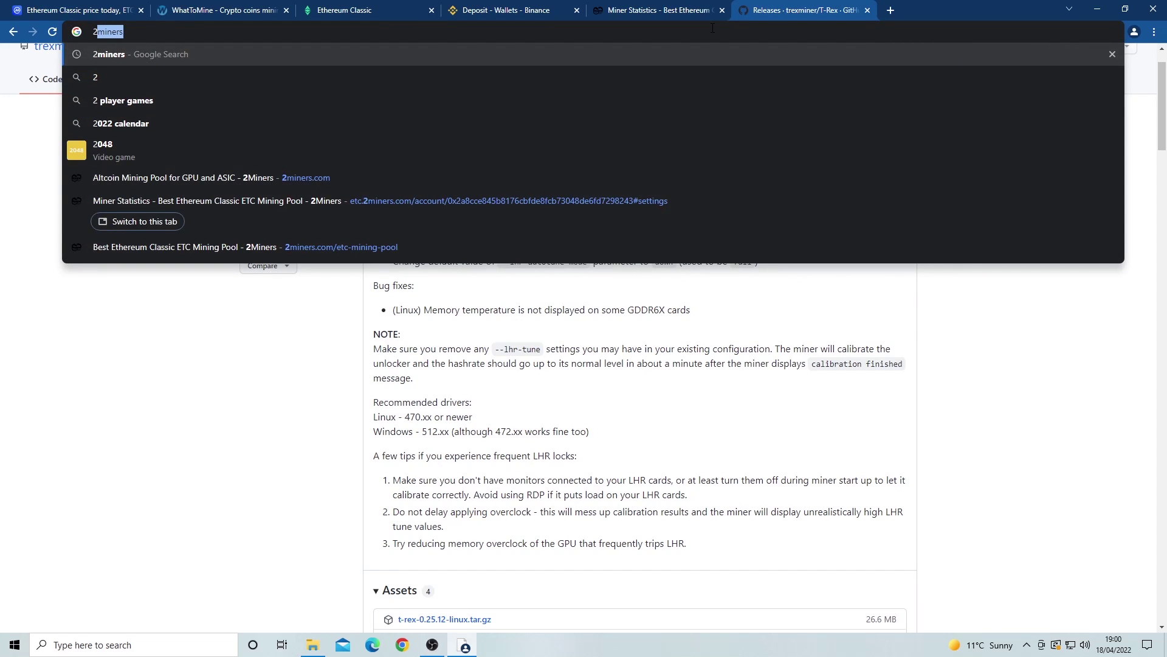
pyautogui.write('cyrpto ca')
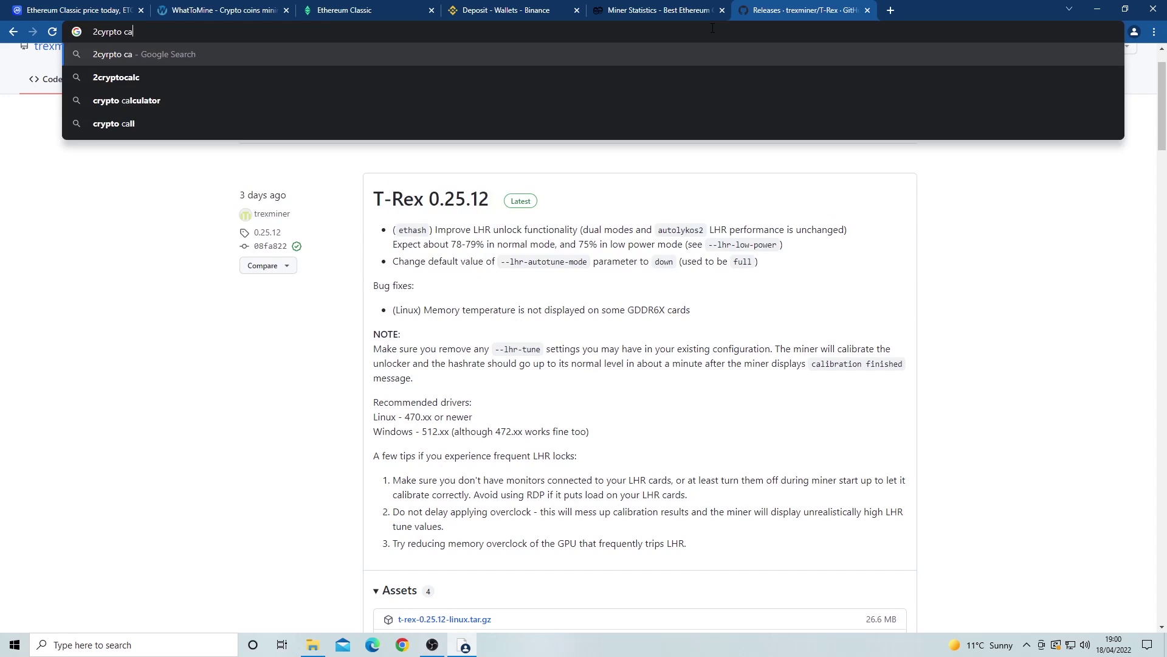
pyautogui.write('l')
pyautogui.press('Return')
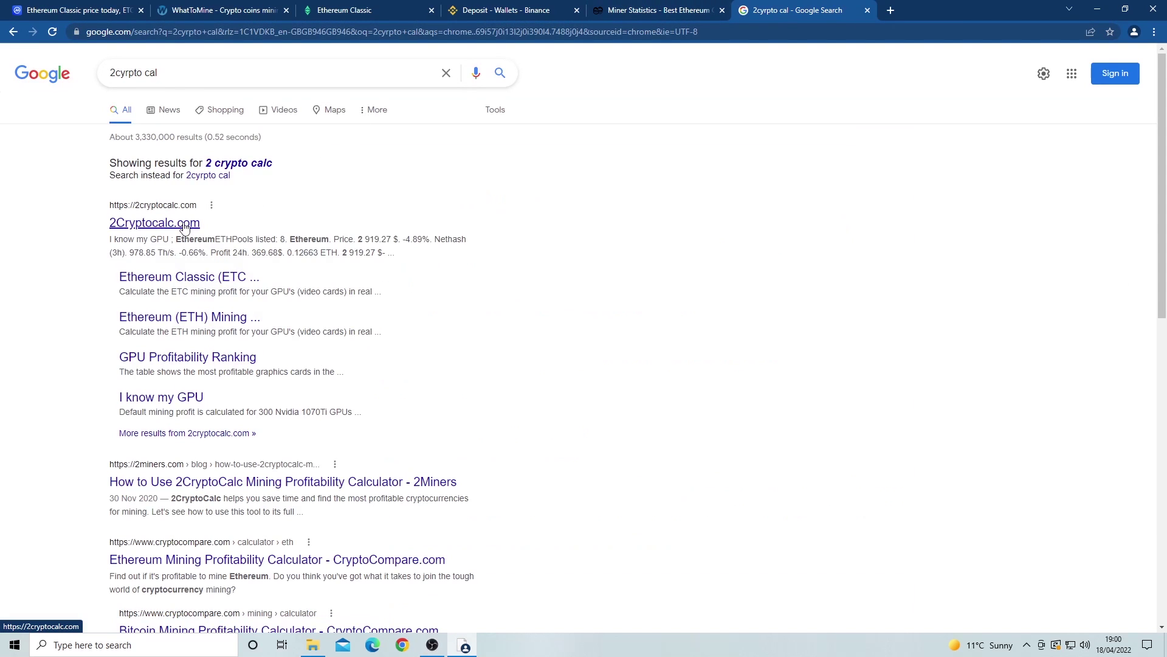
pyautogui.click(185, 227)
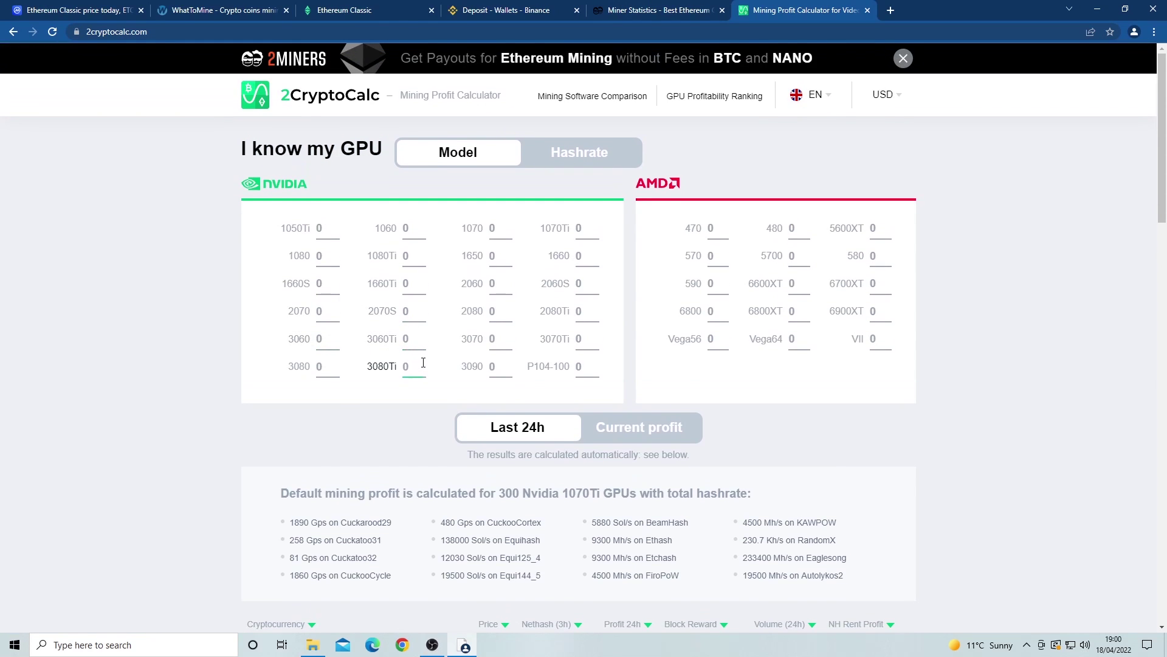
# Step: Enter 1 RTX 3090 card and open the Ethereum Classic profit calculator
pyautogui.click(496, 363)
pyautogui.write('1')
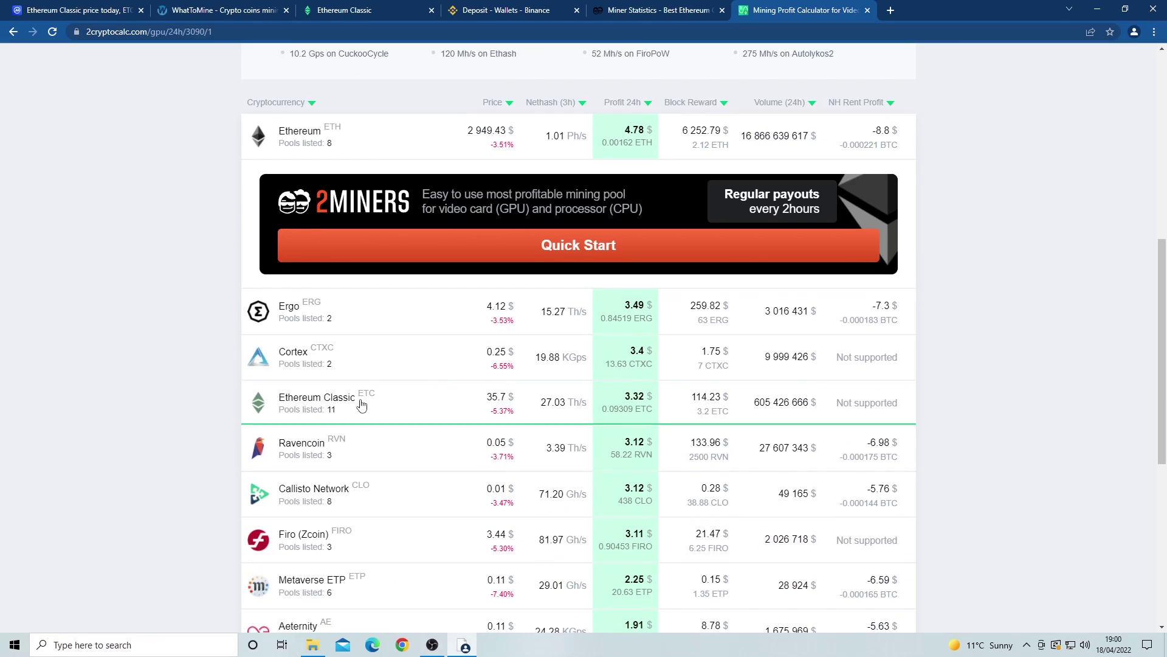
pyautogui.click(361, 404)
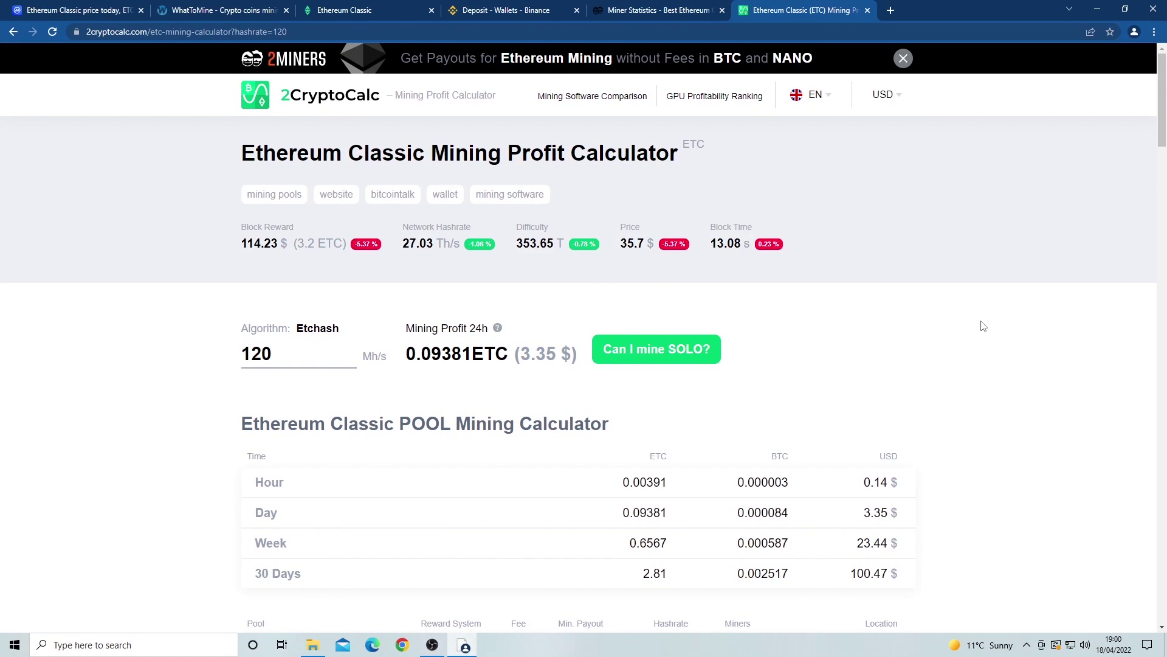
# Step: Review the ETC POOL and SOLO results: 1 block in 30 days, worth 114.23 $
pyautogui.scroll(-1, 983, 326)
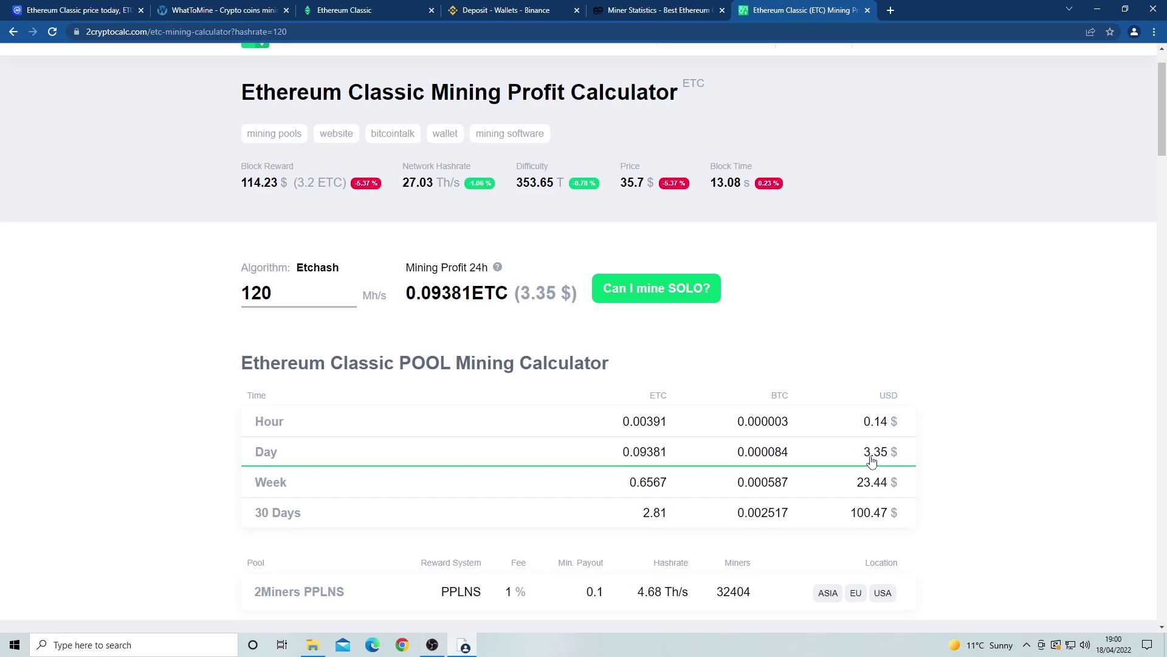
pyautogui.scroll(-2, 948, 431)
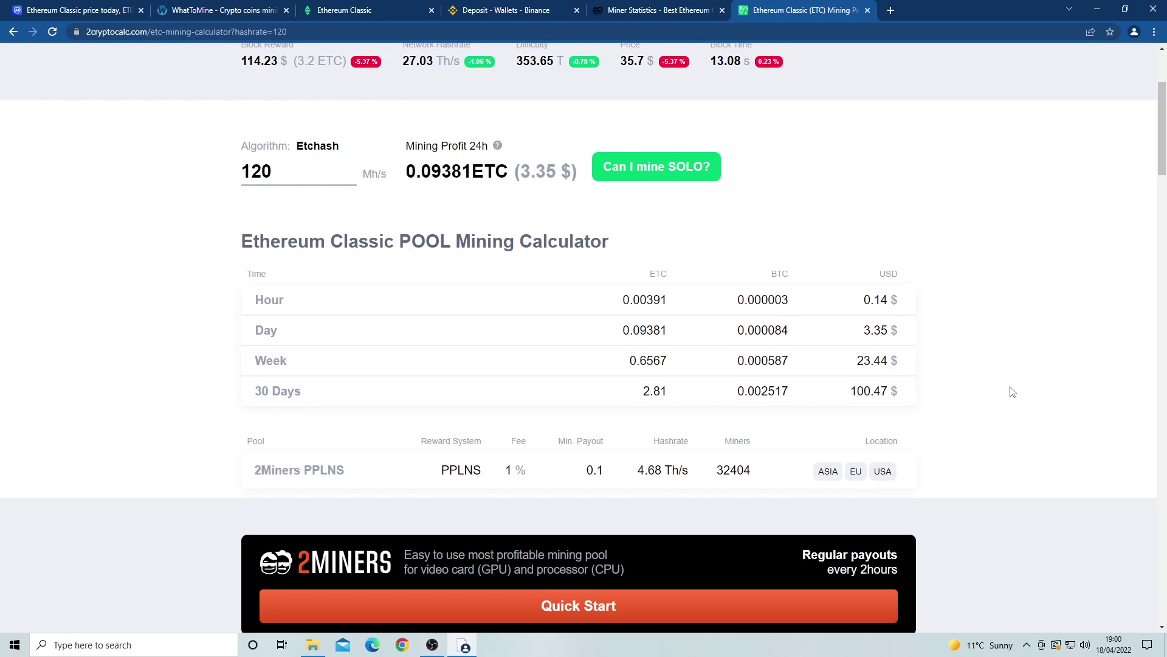
pyautogui.scroll(-6, 1009, 391)
pyautogui.scroll(-11, 1011, 390)
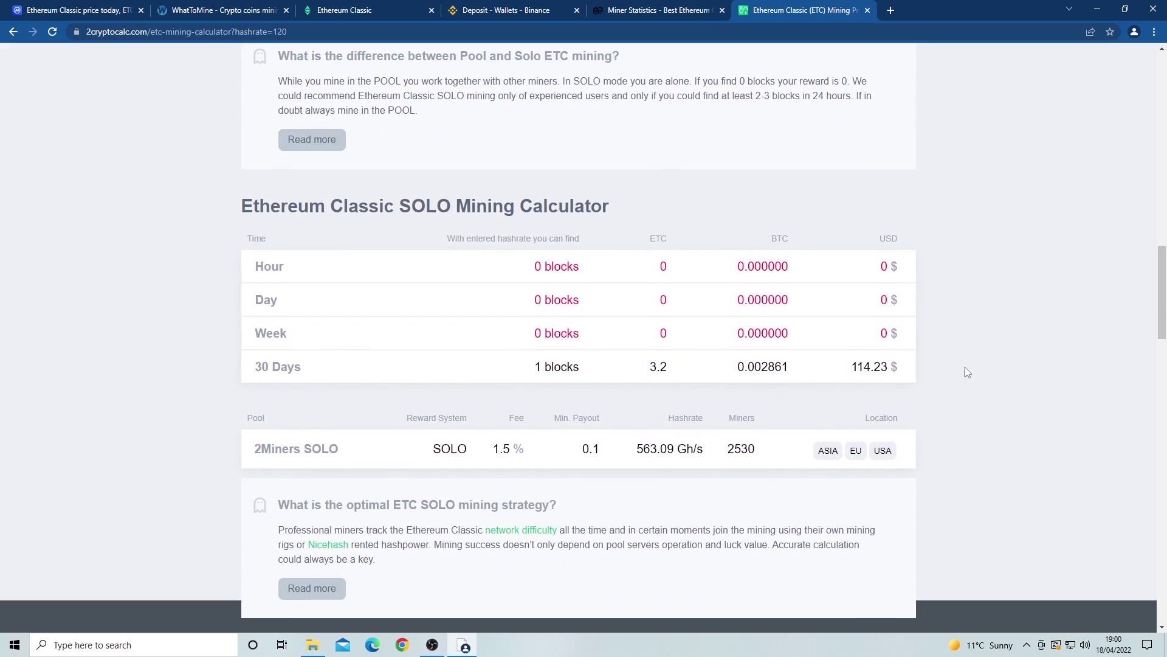
pyautogui.moveTo(378, 208); pyautogui.dragTo(446, 206)
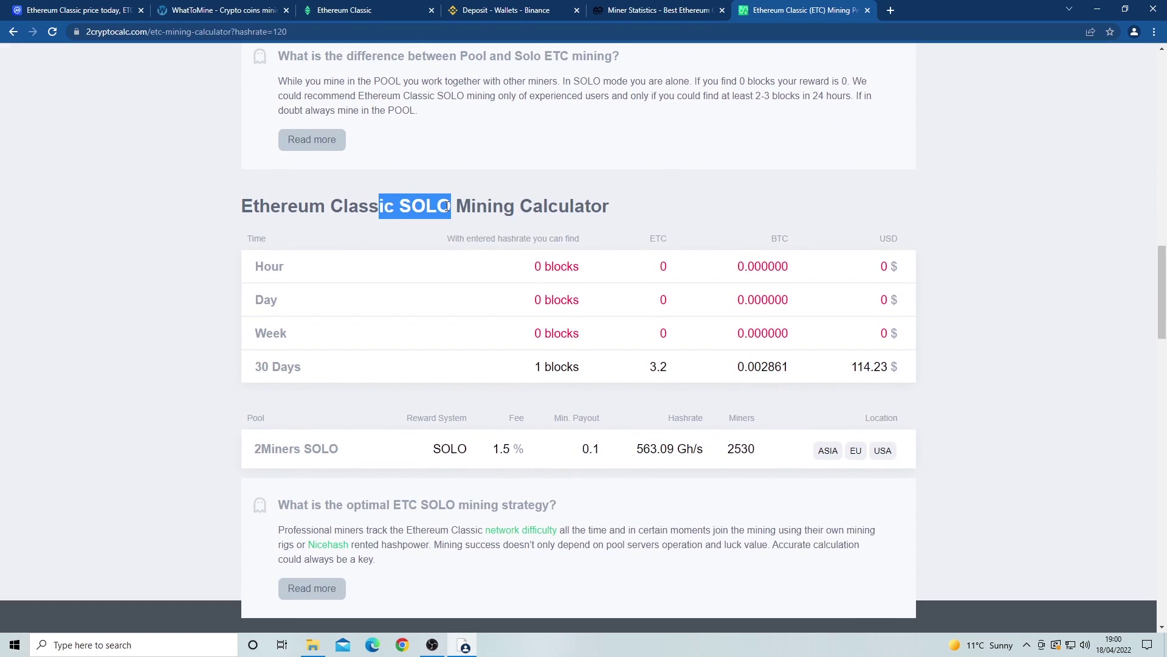
pyautogui.click(664, 205)
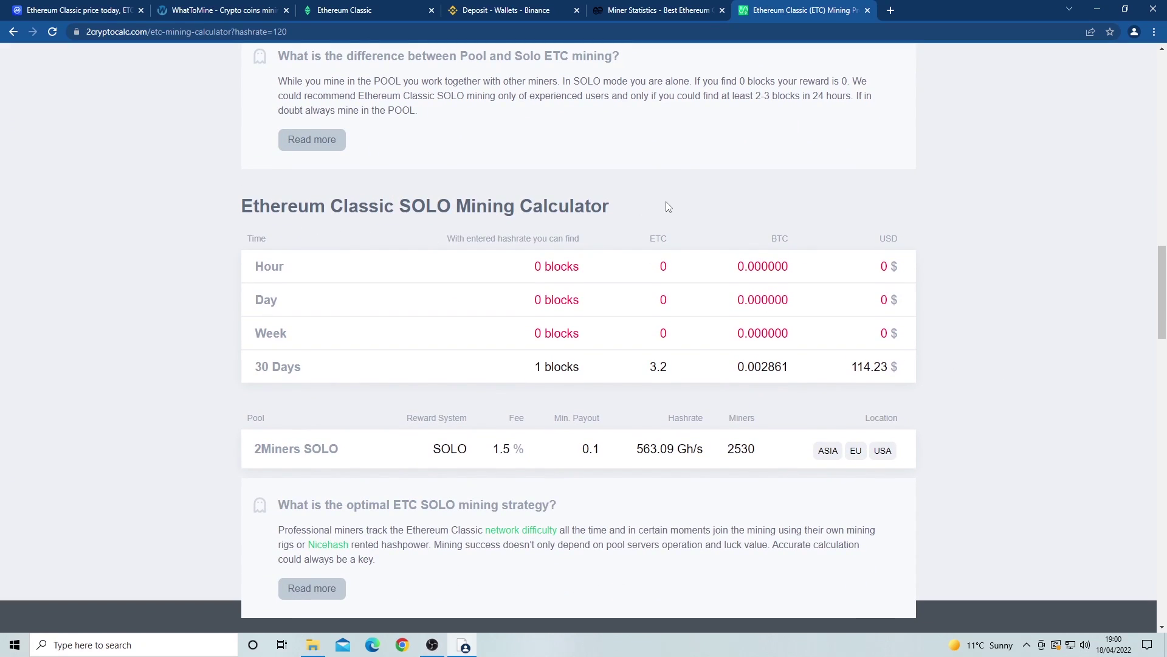